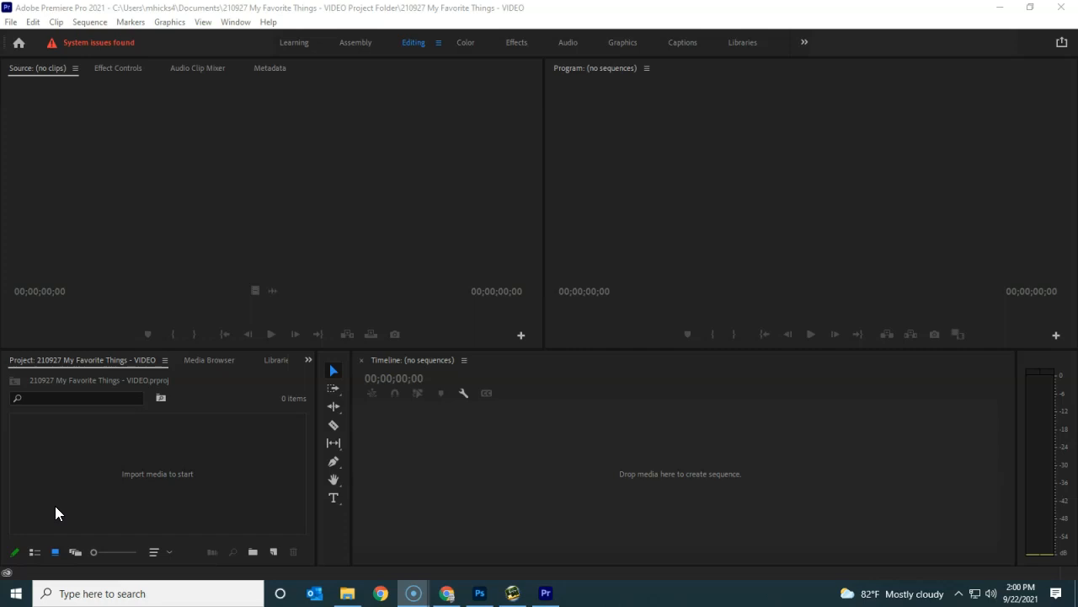
Step: Start a new sequence in the project and bring up its presets
left_click(12, 25)
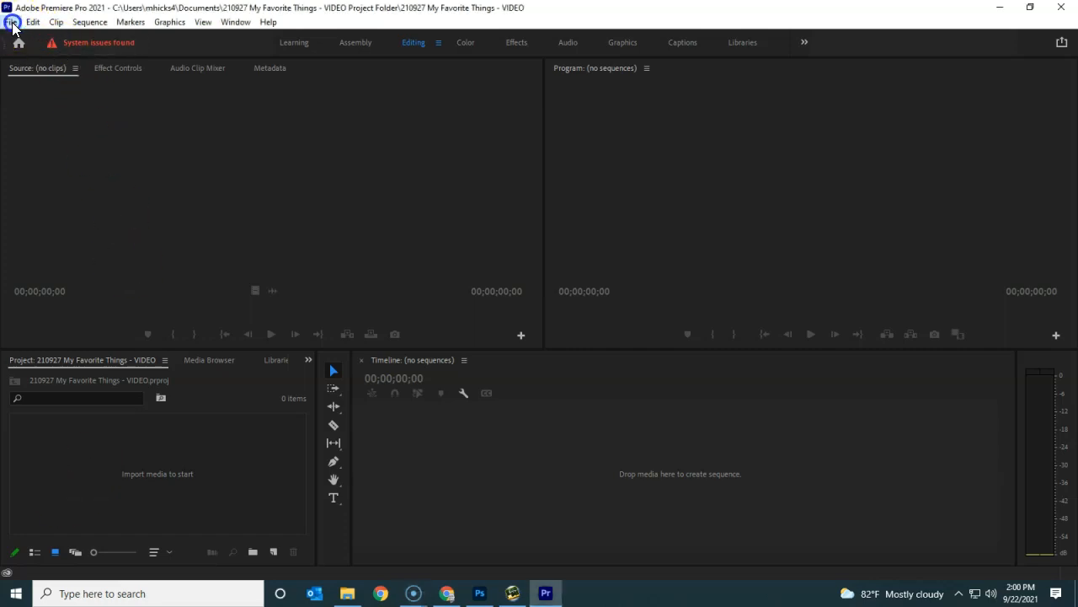
left_click(11, 22)
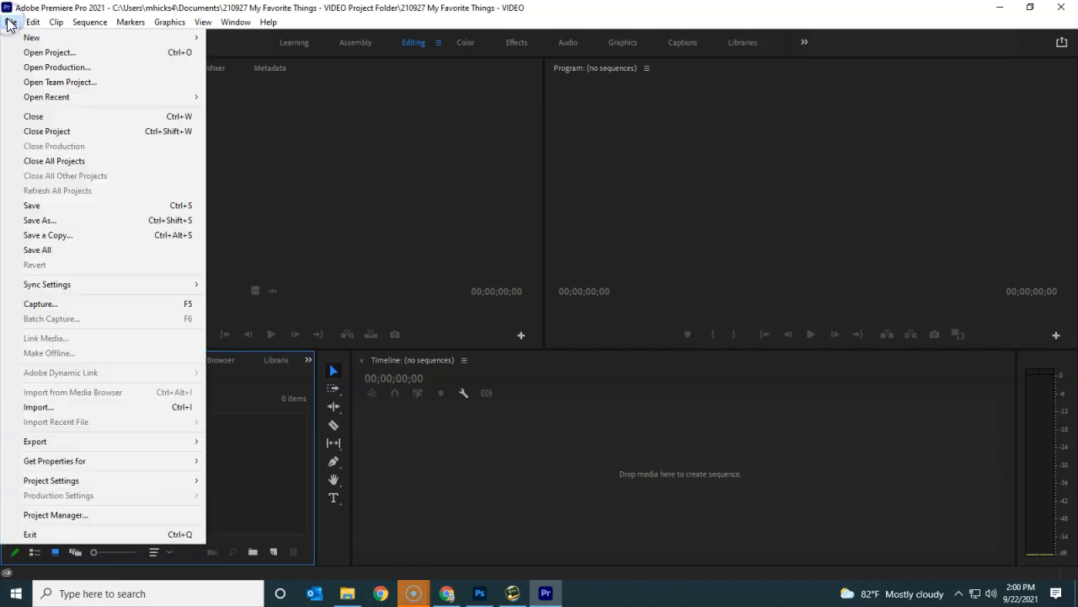
mouse_move(26, 37)
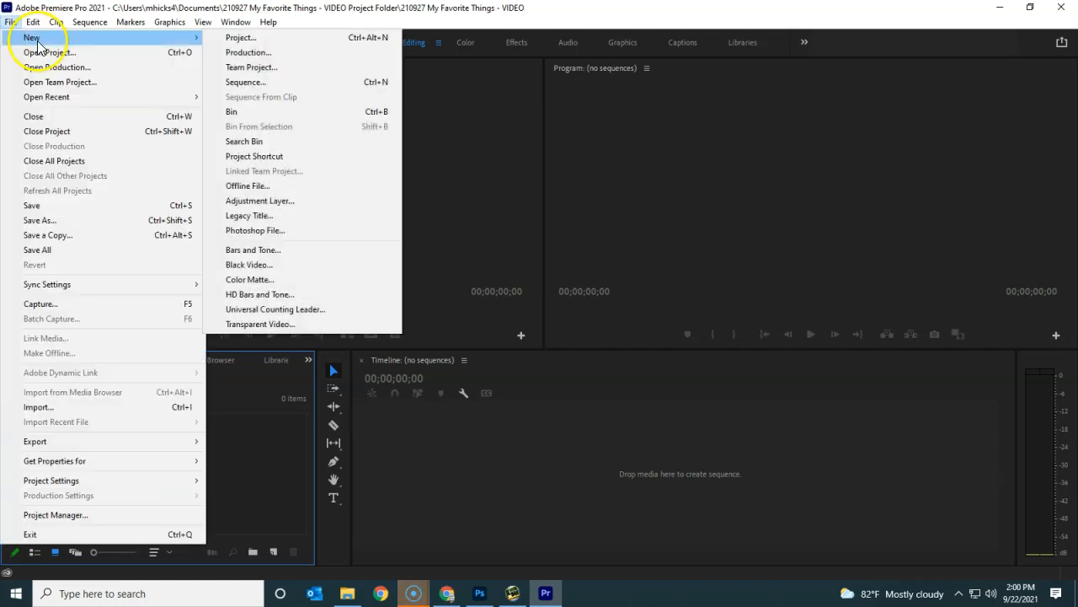
left_click(267, 83)
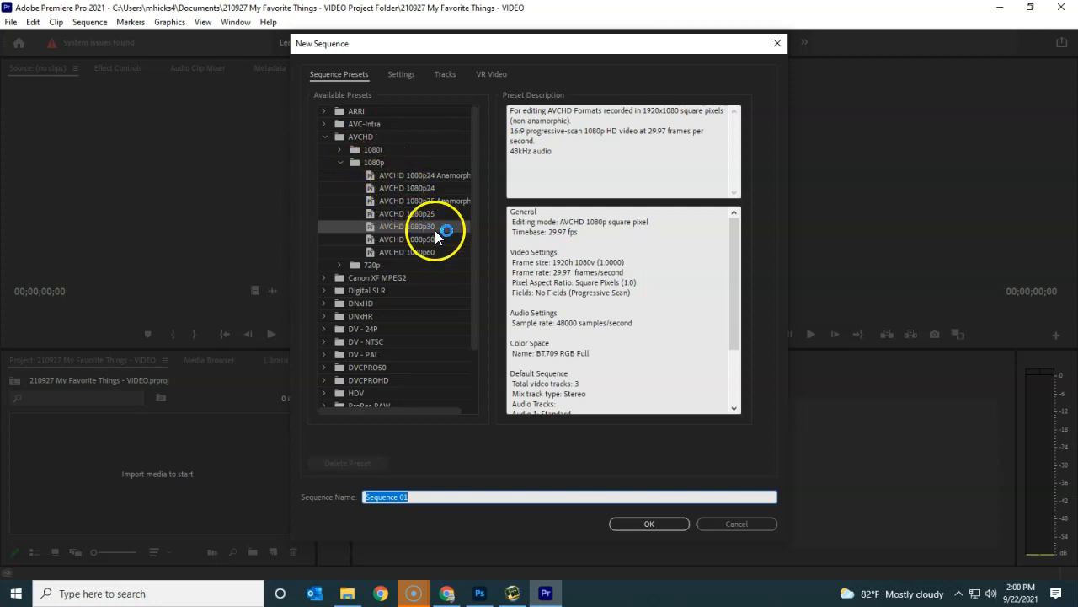
Step: Review the description of the DV - NTSC Standard 48kHz preset among the available sequence presets
left_click(341, 162)
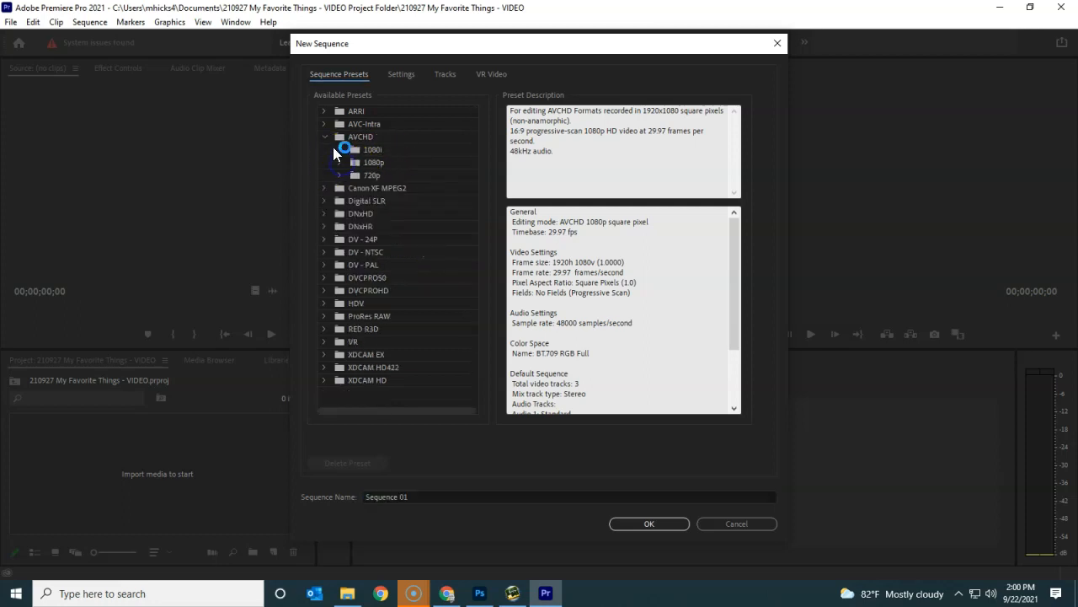
left_click(325, 136)
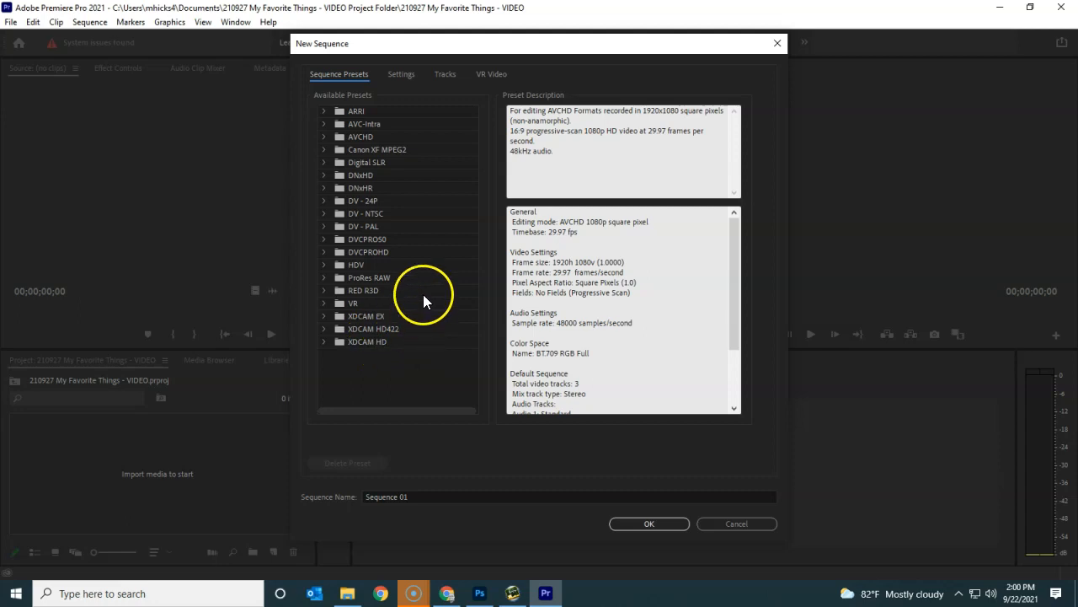
left_click(325, 214)
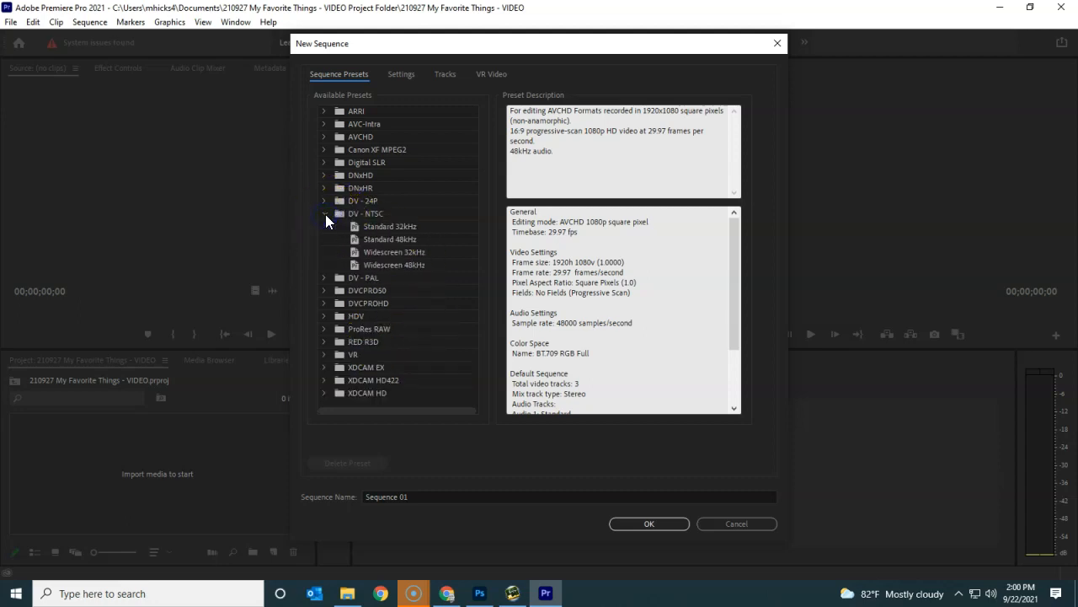
left_click(378, 240)
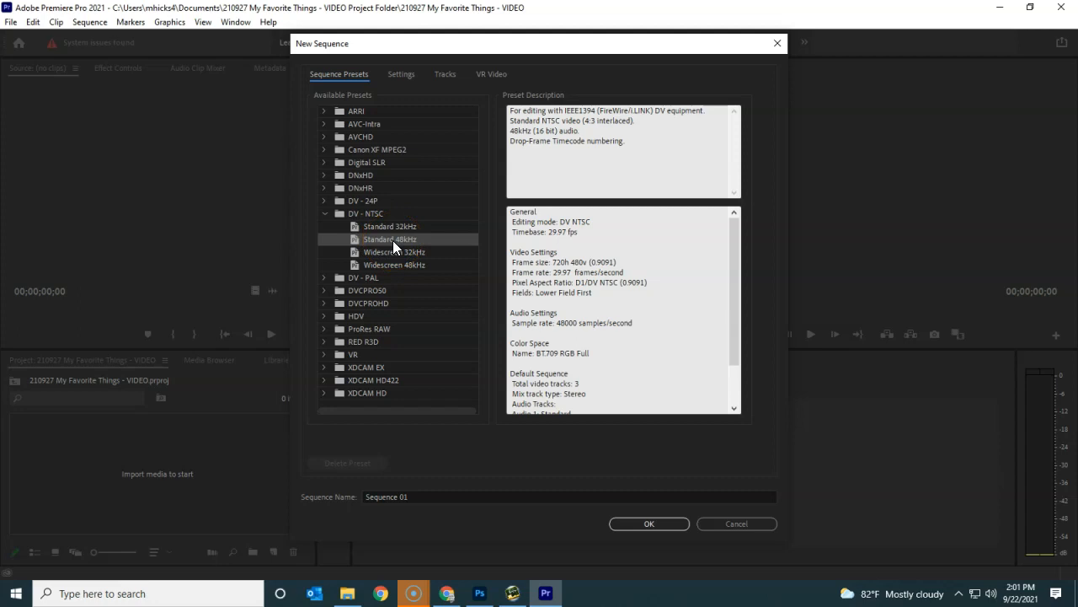
left_click(327, 214)
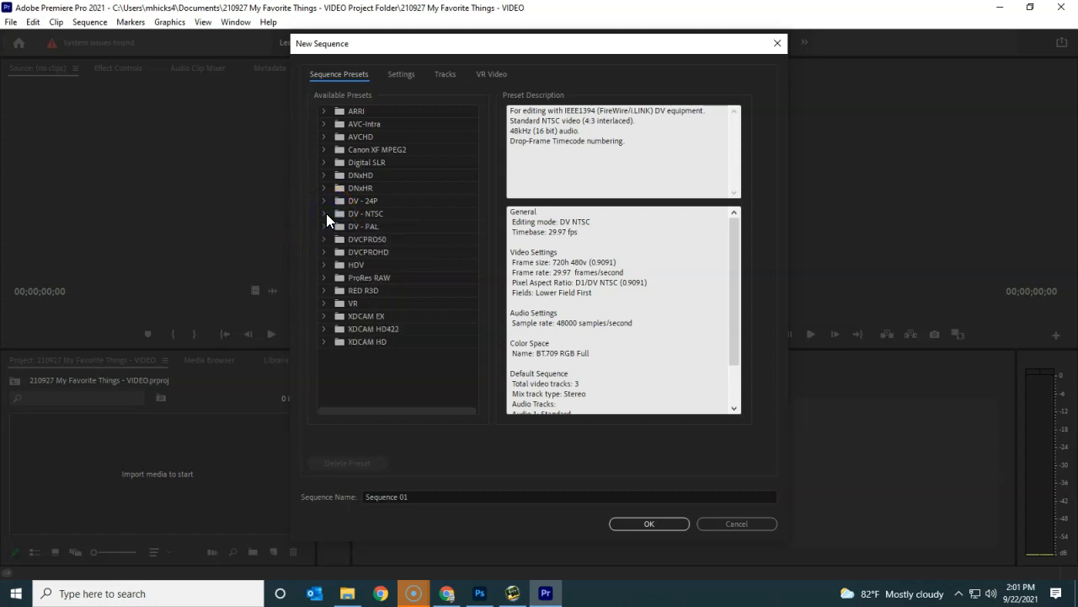
Step: Create a sequence named Master from the AVCHD 1080p30 preset
left_click(323, 137)
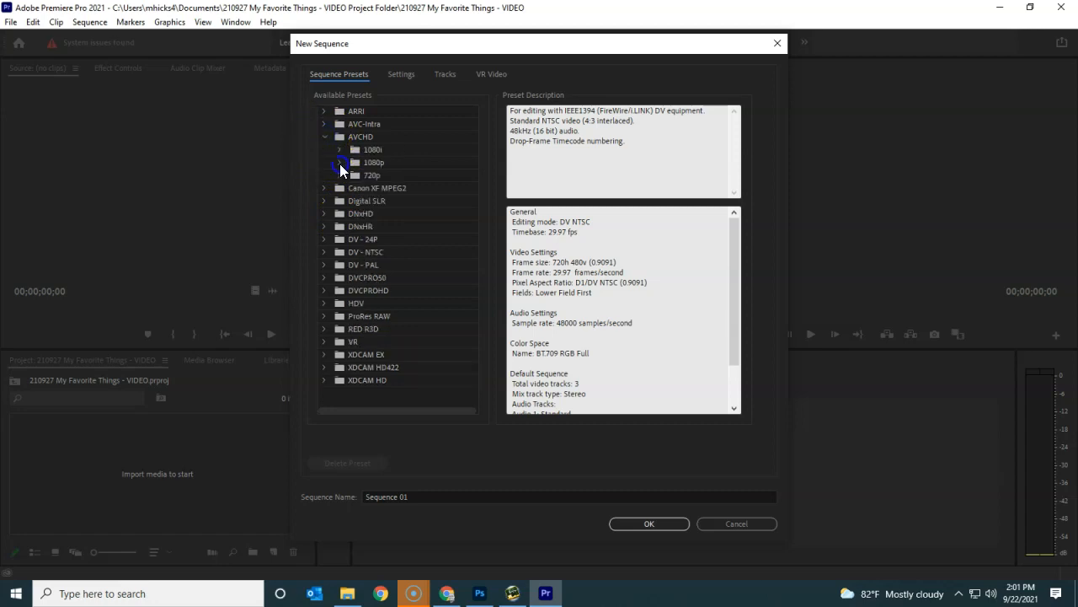
left_click(340, 163)
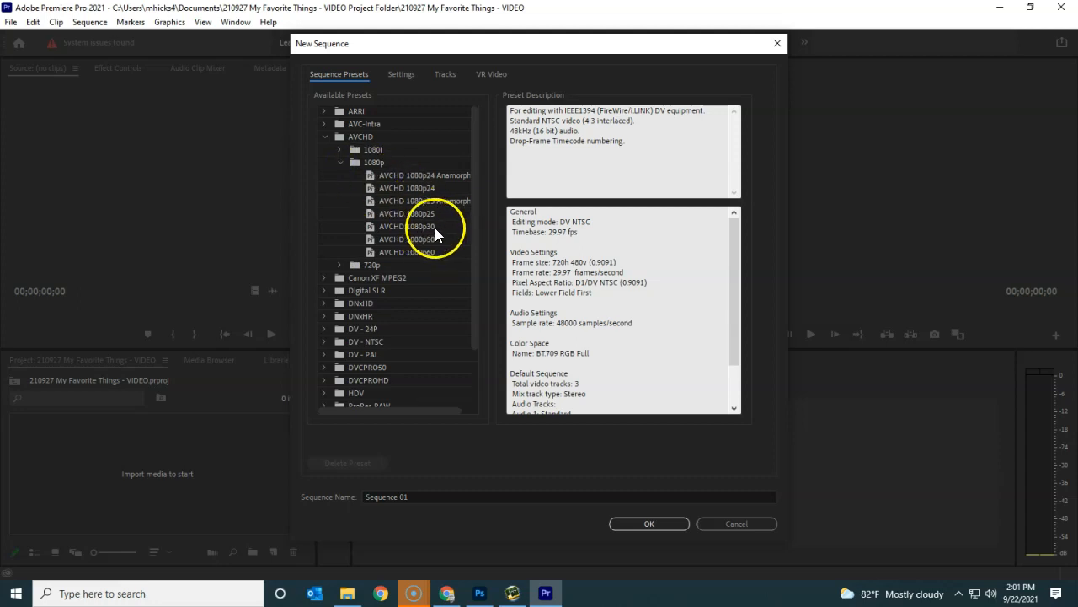
left_click(412, 226)
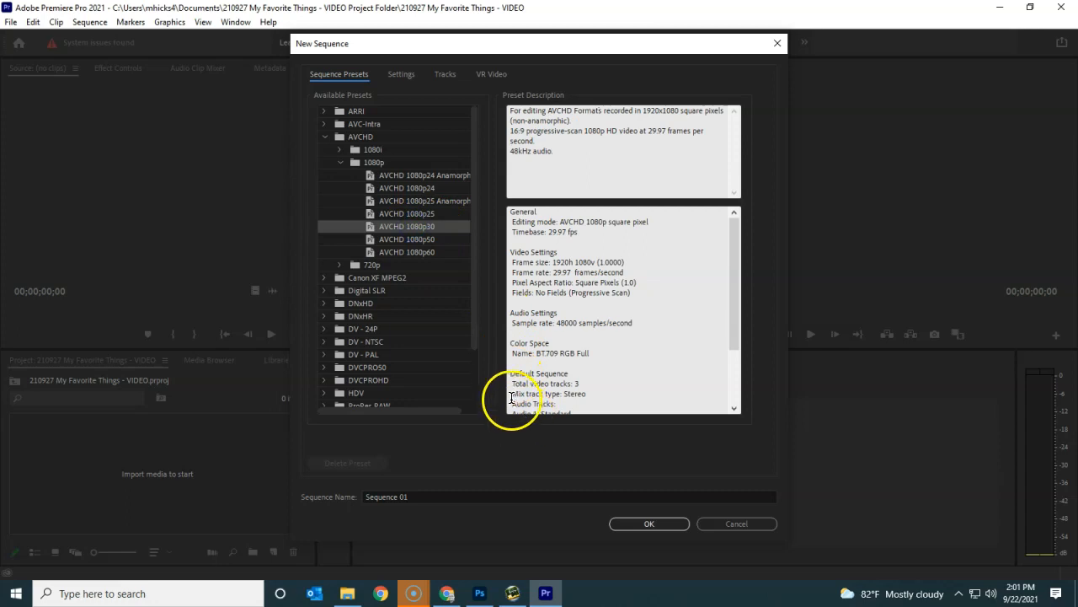
left_click(419, 495)
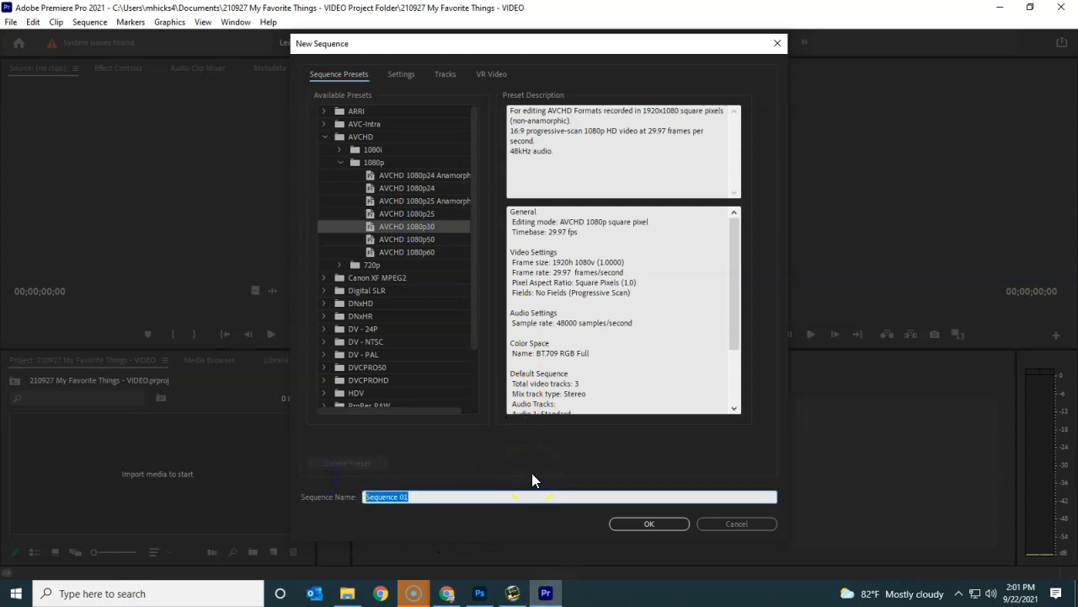
type("Master")
left_click(649, 524)
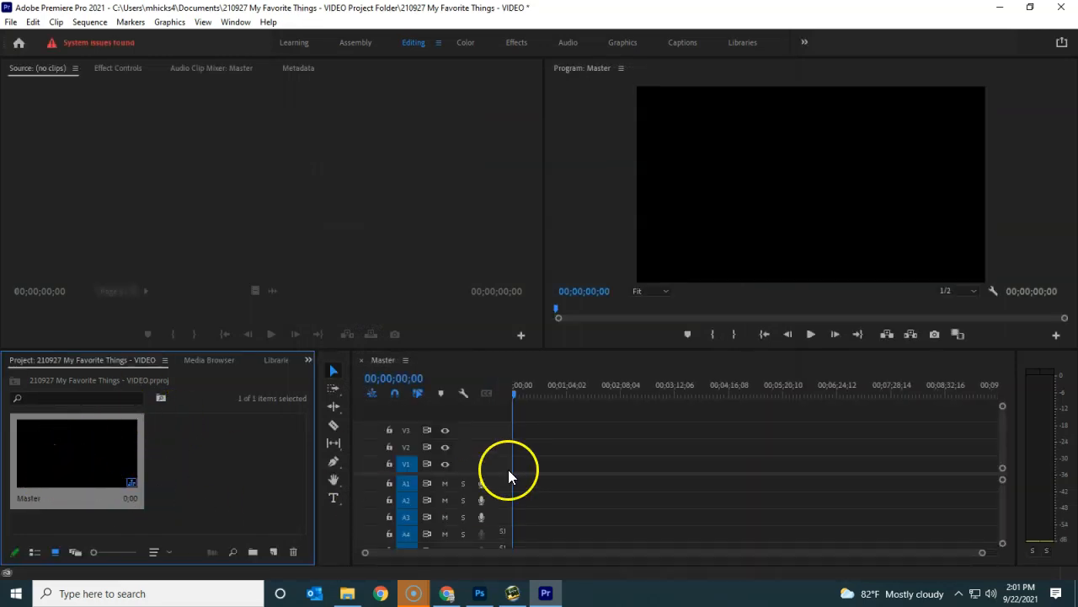
Step: Close the Master sequence in the timeline and reopen it from the project items
left_click_drag(538, 385, 512, 397)
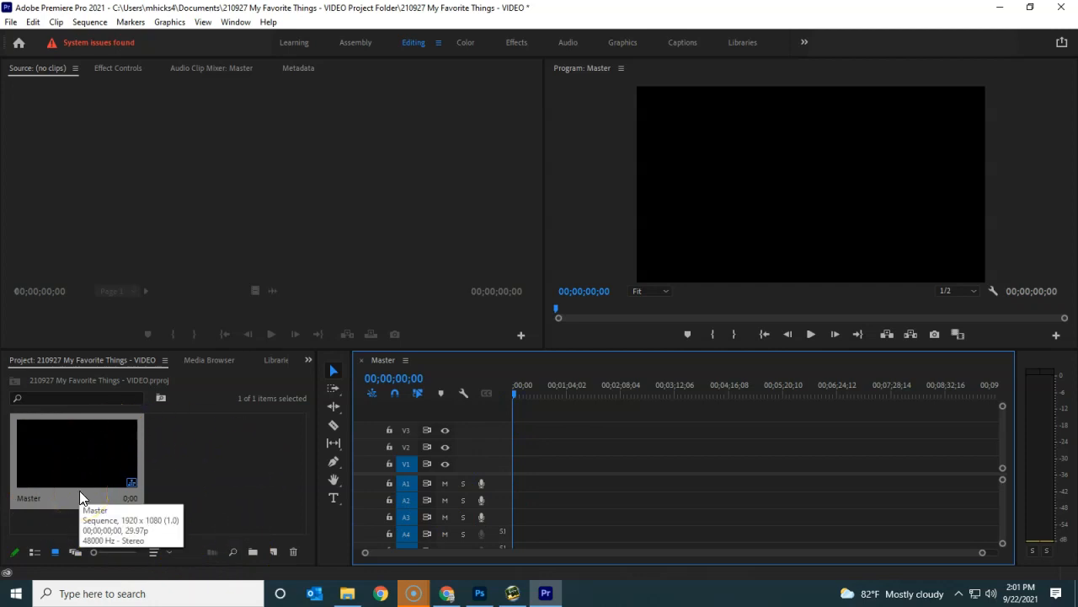
left_click(101, 480)
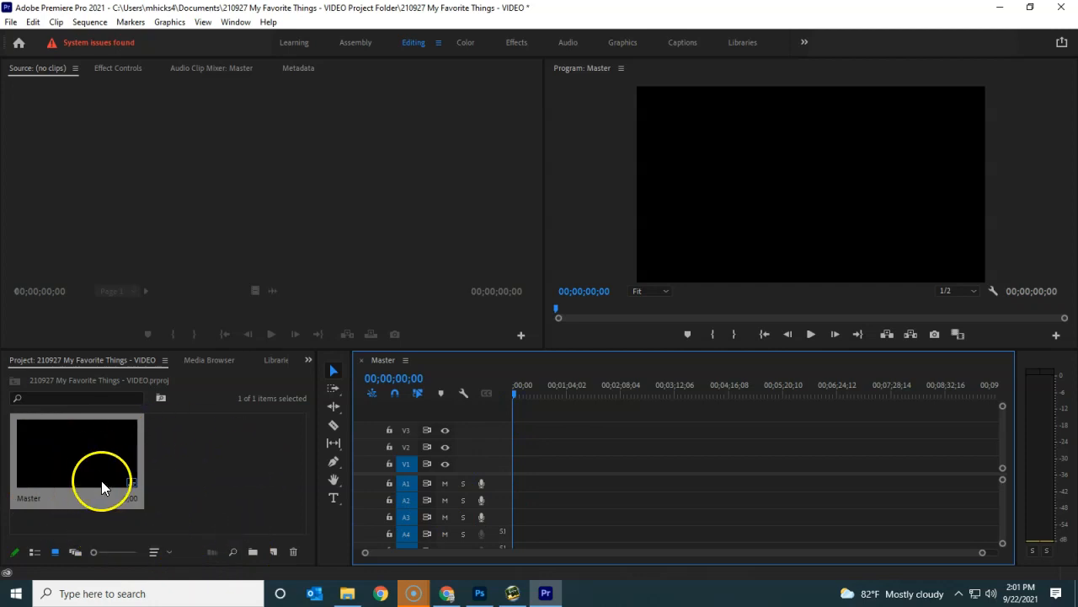
left_click(362, 360)
left_click(323, 405)
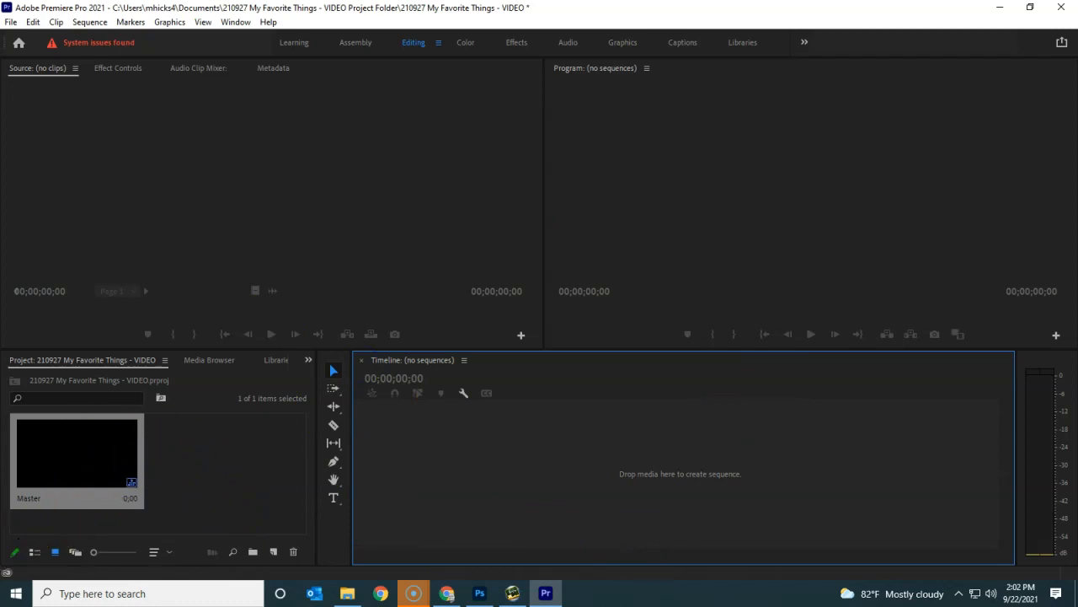
double_click(67, 469)
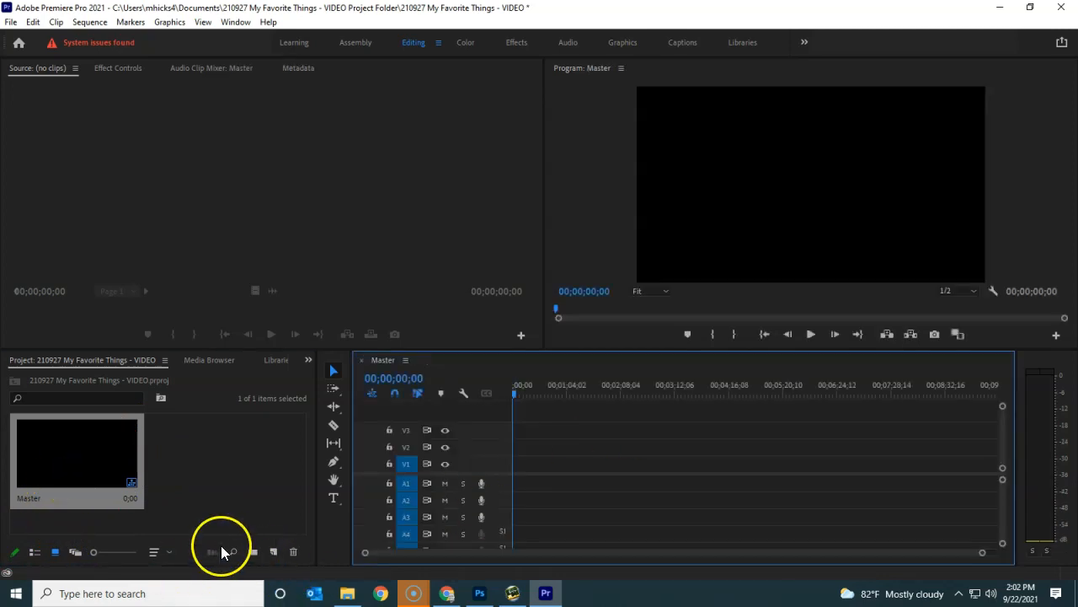
Step: Try the Freeform view for the project items and change the display to List view
left_click(75, 553)
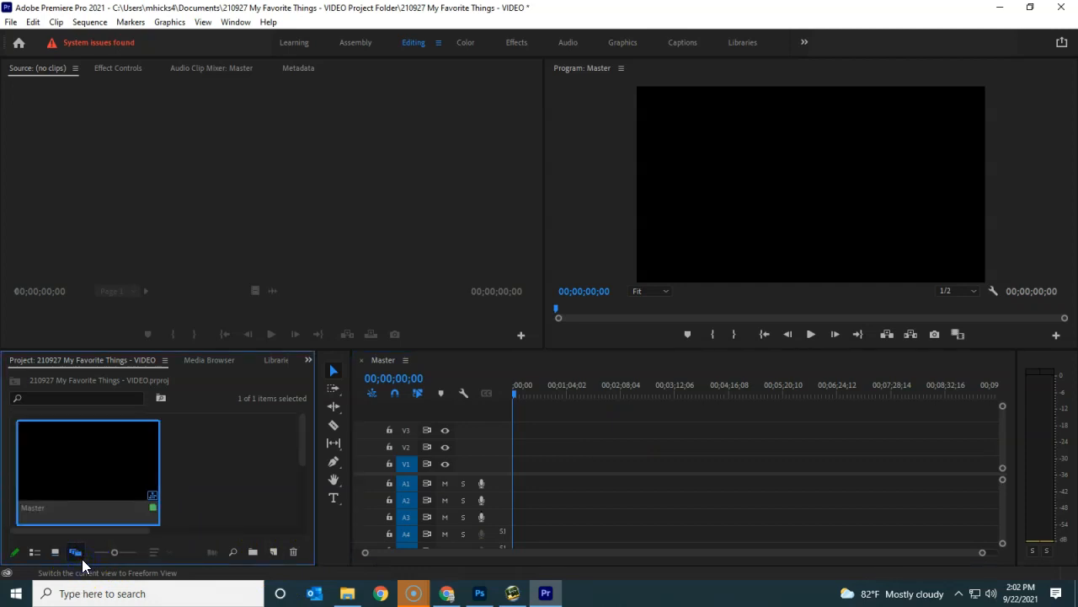
left_click_drag(306, 455, 303, 496)
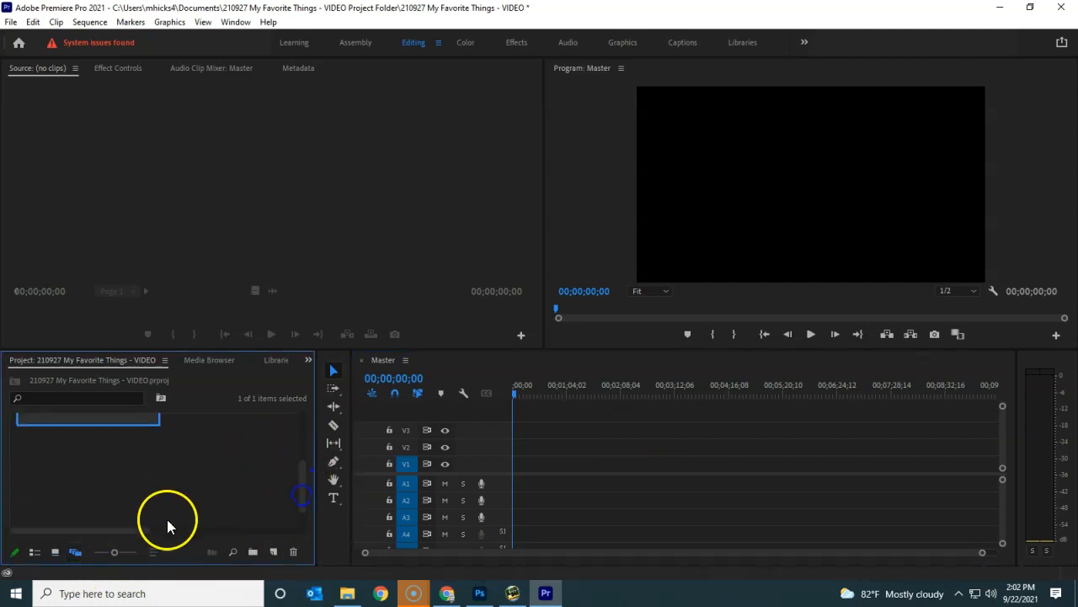
left_click(34, 551)
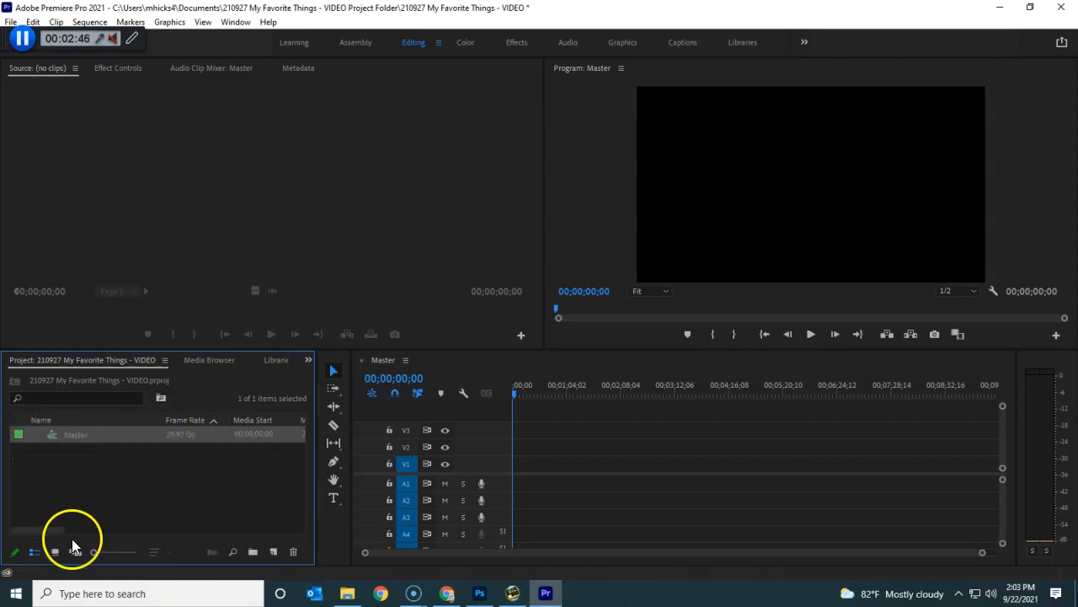
Step: Import the entire My Favorite Assets folder into the project
mouse_move(57, 438)
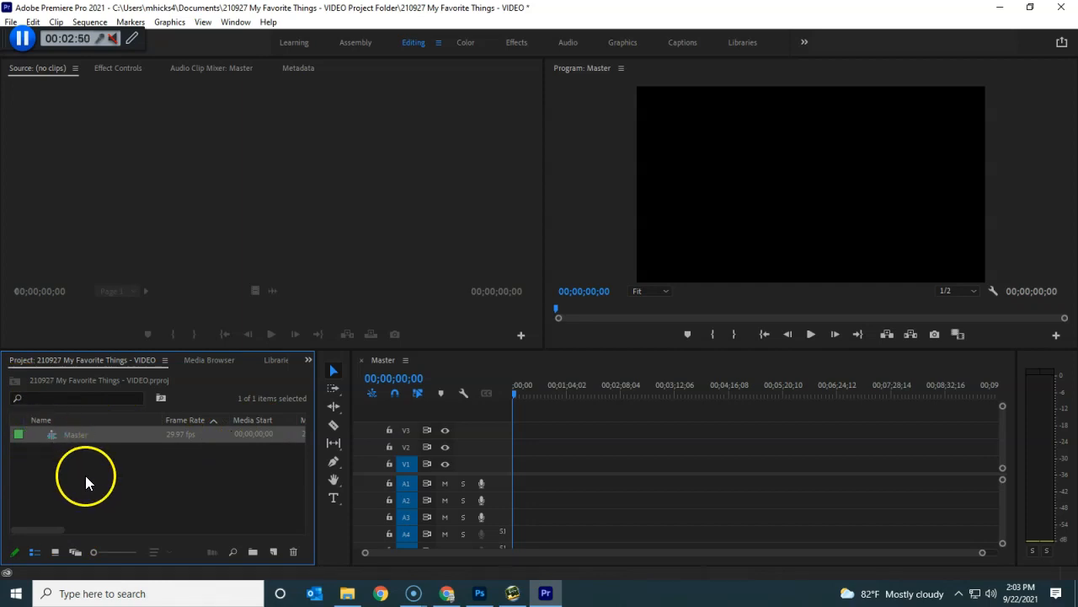
left_click(168, 487)
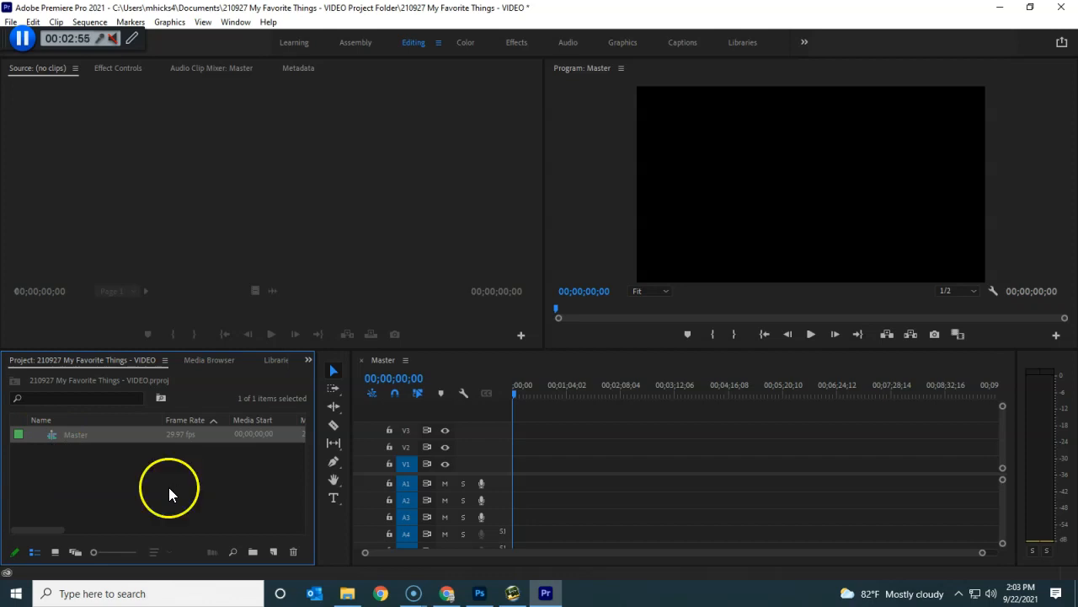
double_click(85, 488)
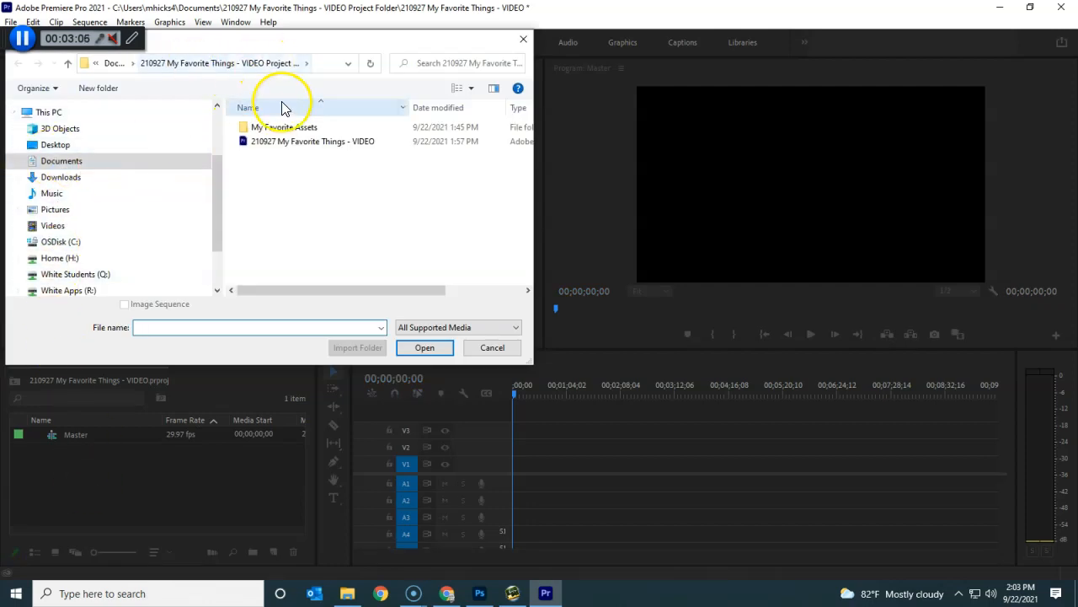
left_click(287, 133)
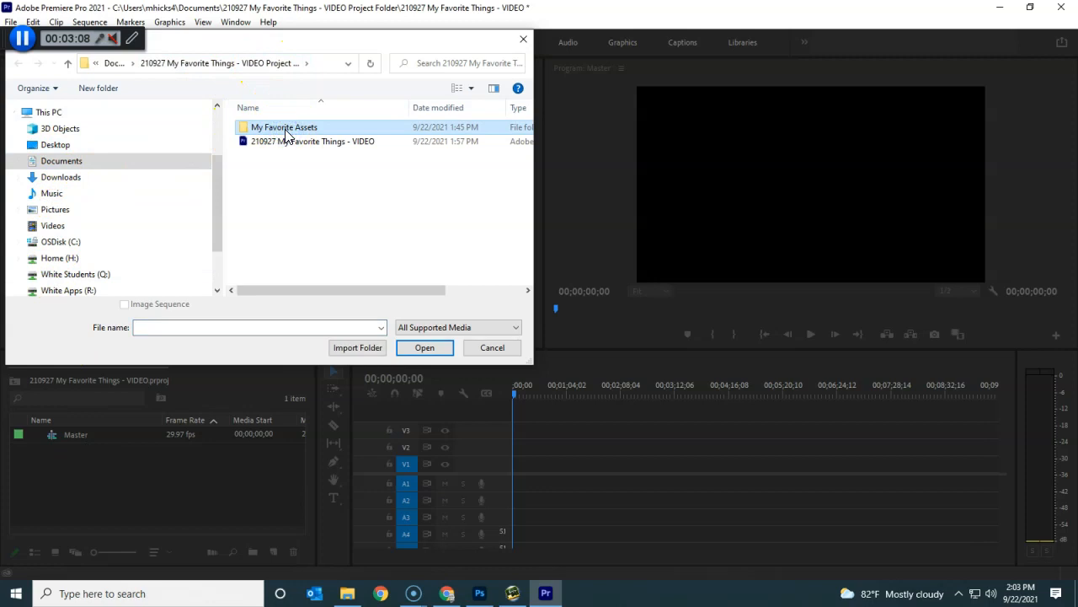
left_click(358, 349)
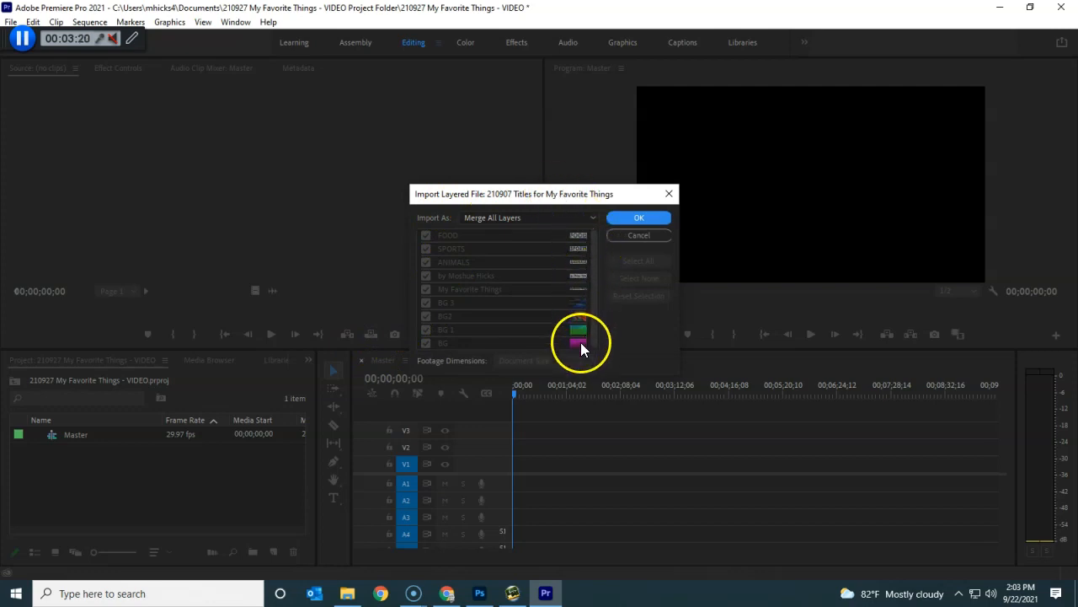
Step: Import the layered file 210907 Titles for My Favorite Things as Individual Layers
left_click(480, 221)
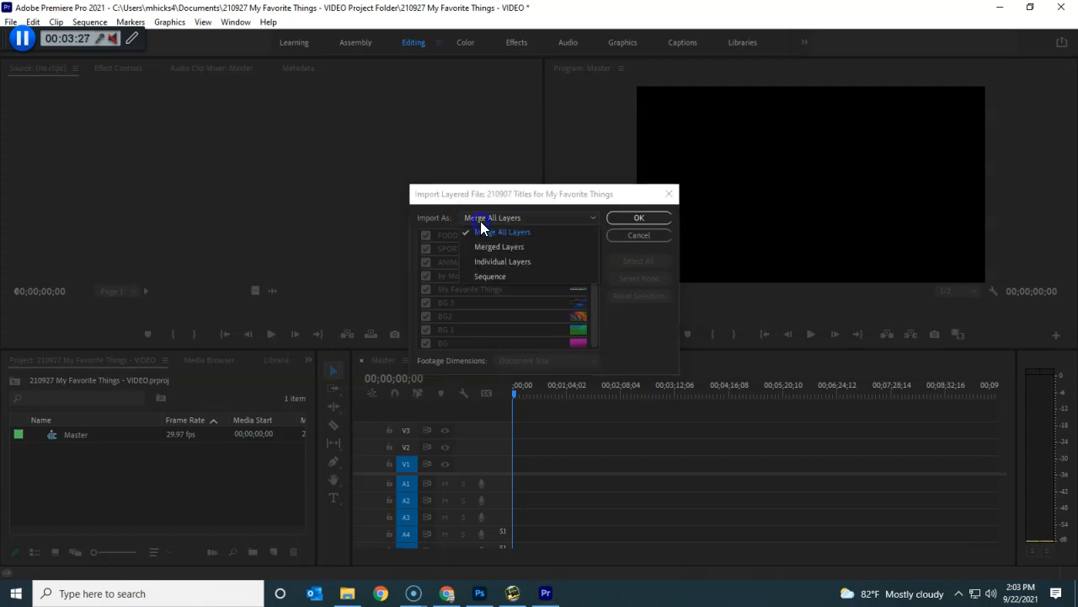
left_click(484, 264)
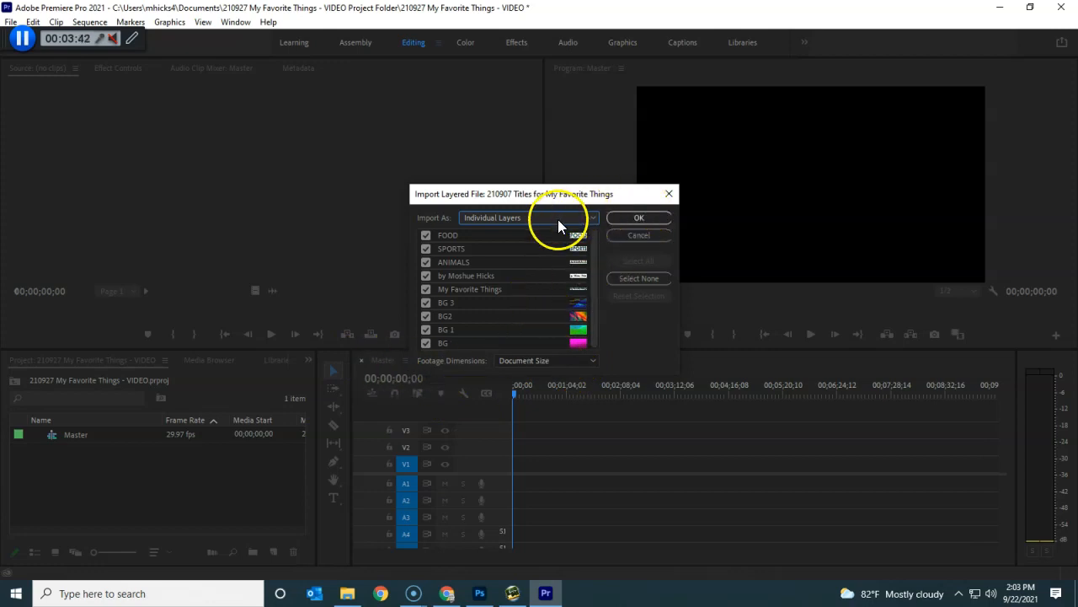
left_click(630, 221)
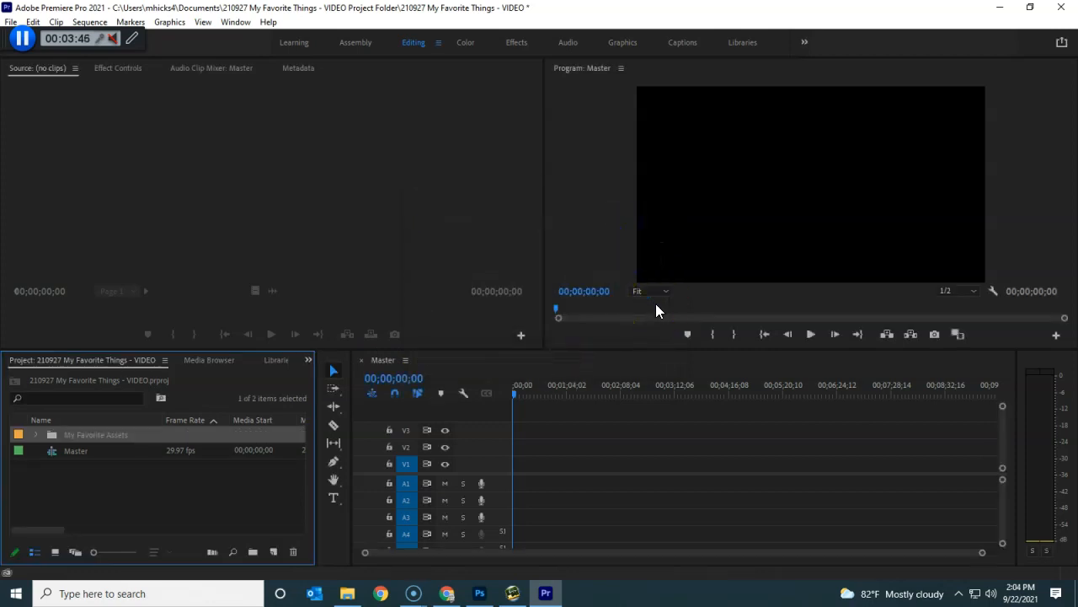
Step: Expand the My Favorite Assets bin and its 210907 Titles for My Favorite Things bin to examine the imported images and title layers
left_click(36, 434)
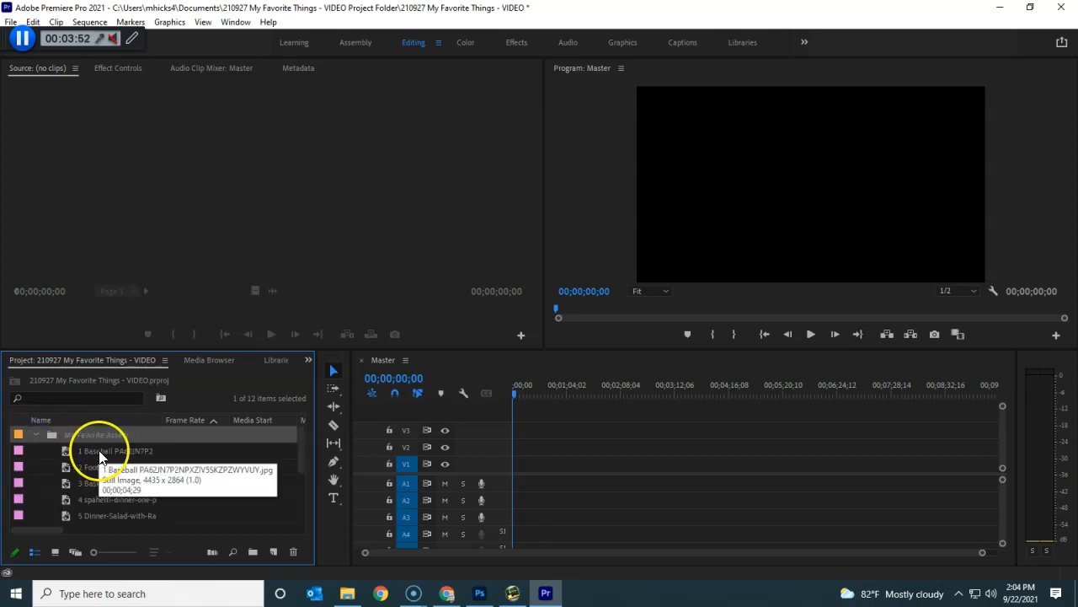
scroll(114, 472, "down", 1)
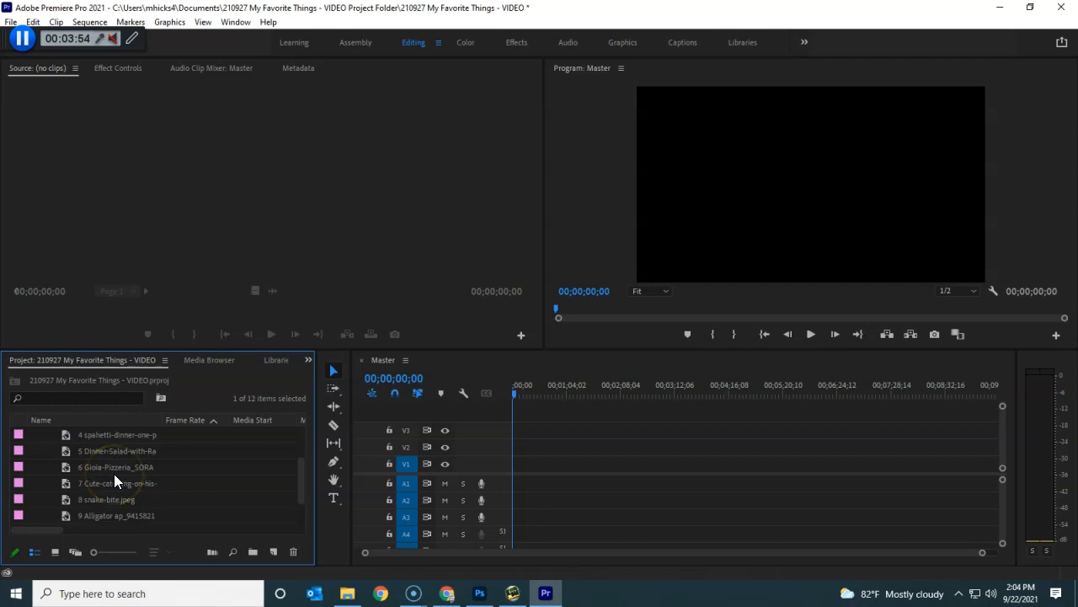
scroll(113, 473, "down", 1)
scroll(113, 473, "up", 2)
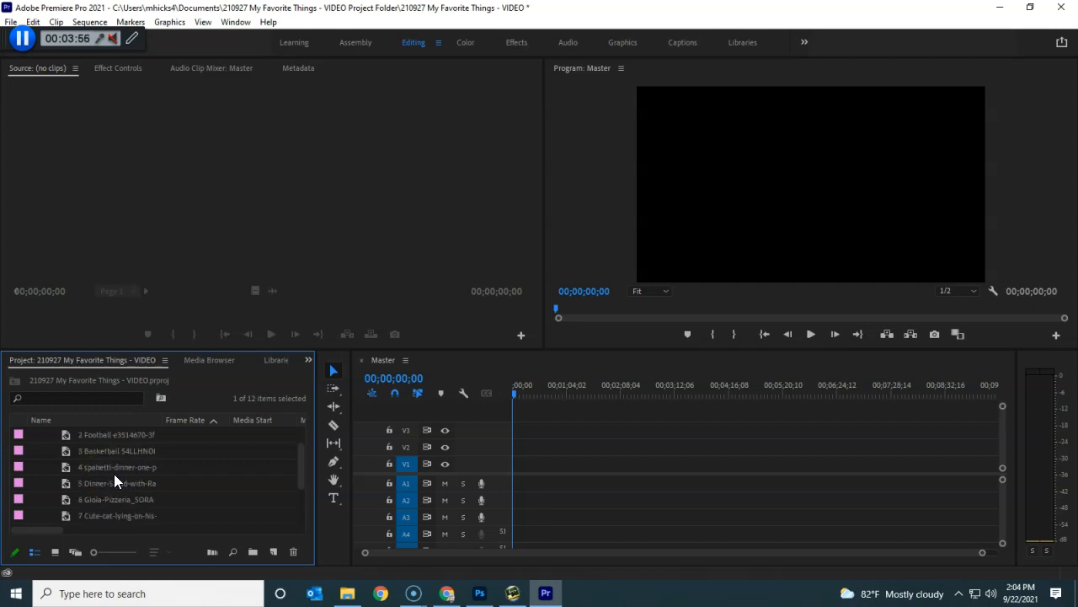
left_click_drag(44, 440, 122, 464)
left_click_drag(49, 483, 118, 513)
scroll(177, 487, "down", 1)
scroll(177, 487, "down", 3)
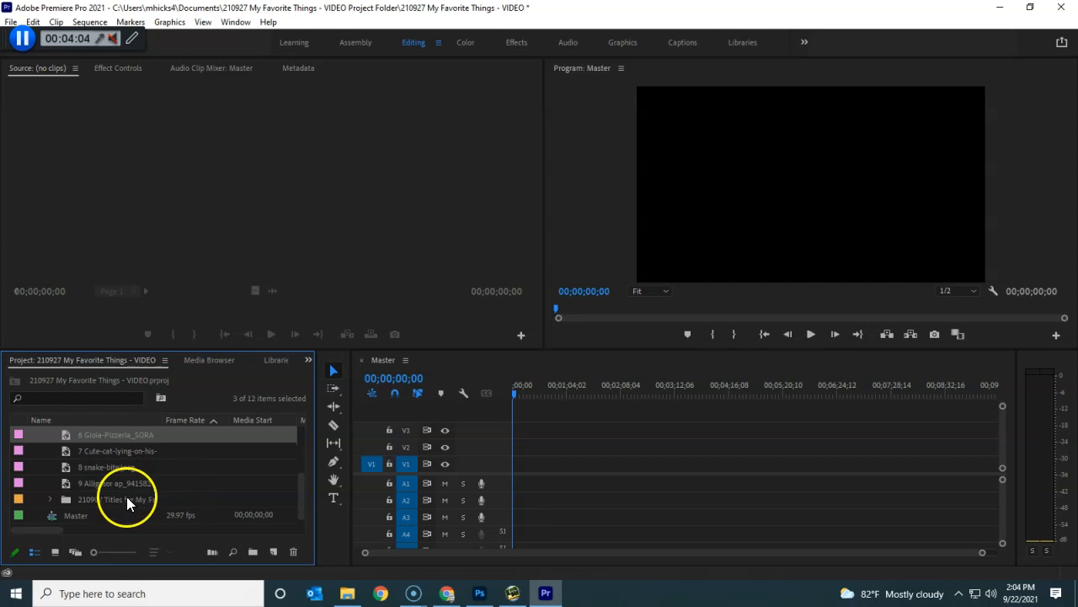
left_click(106, 498)
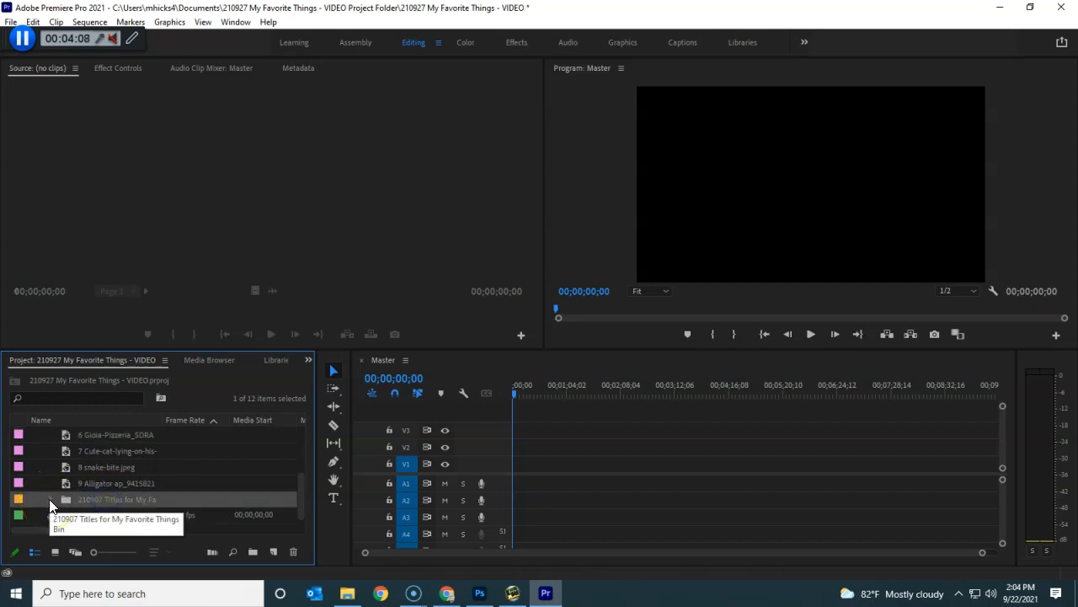
left_click(50, 500)
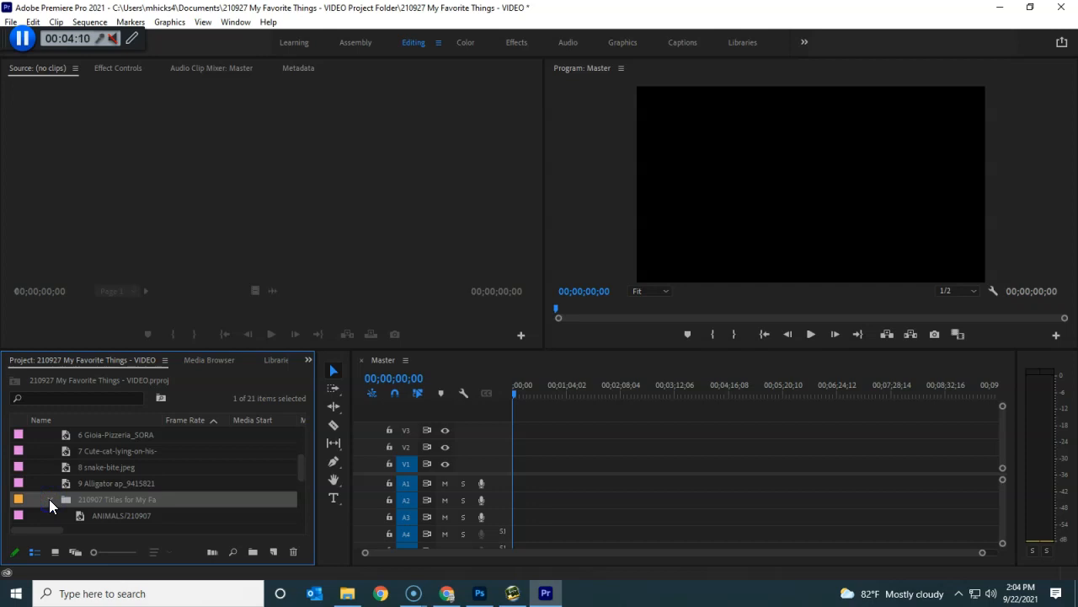
Step: Look through the individual title and background layers inside the 210907 Titles for My Favorite Things bin
scroll(137, 484, "down", 3)
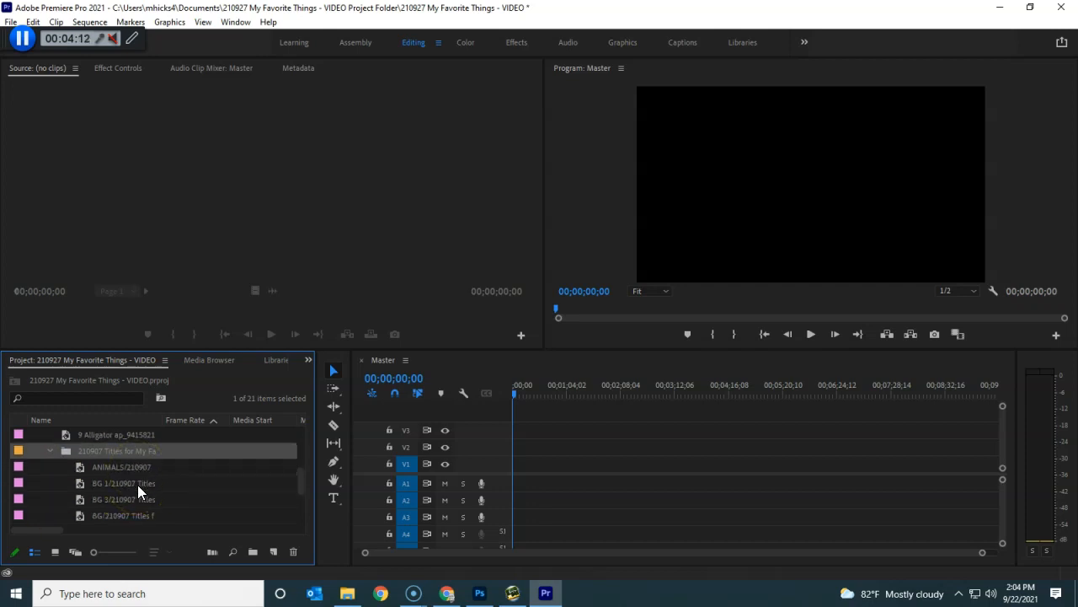
left_click(121, 468)
left_click(120, 482)
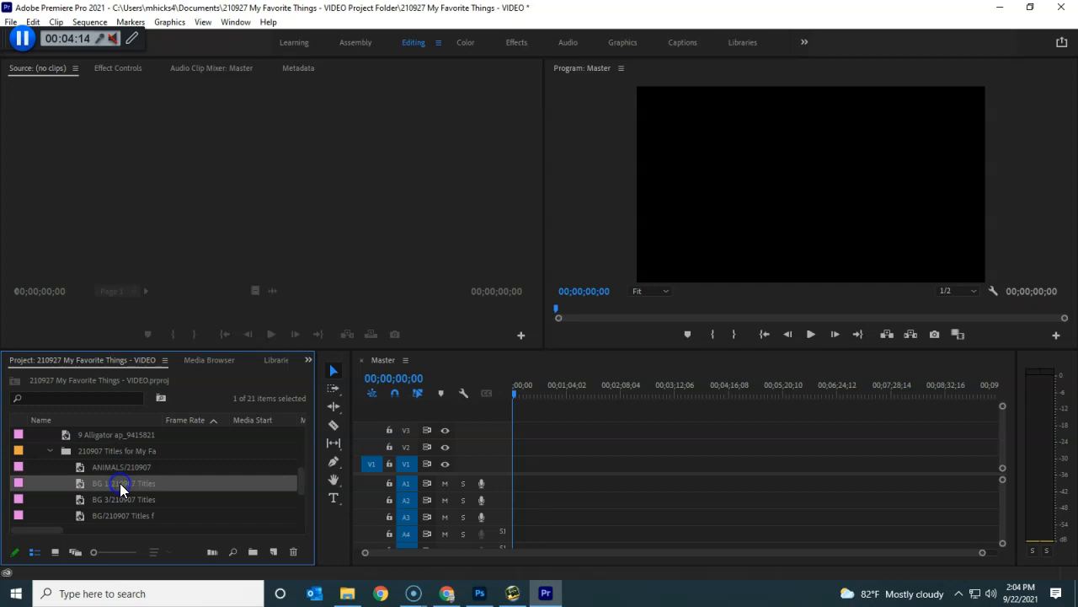
left_click(120, 500)
left_click(110, 467)
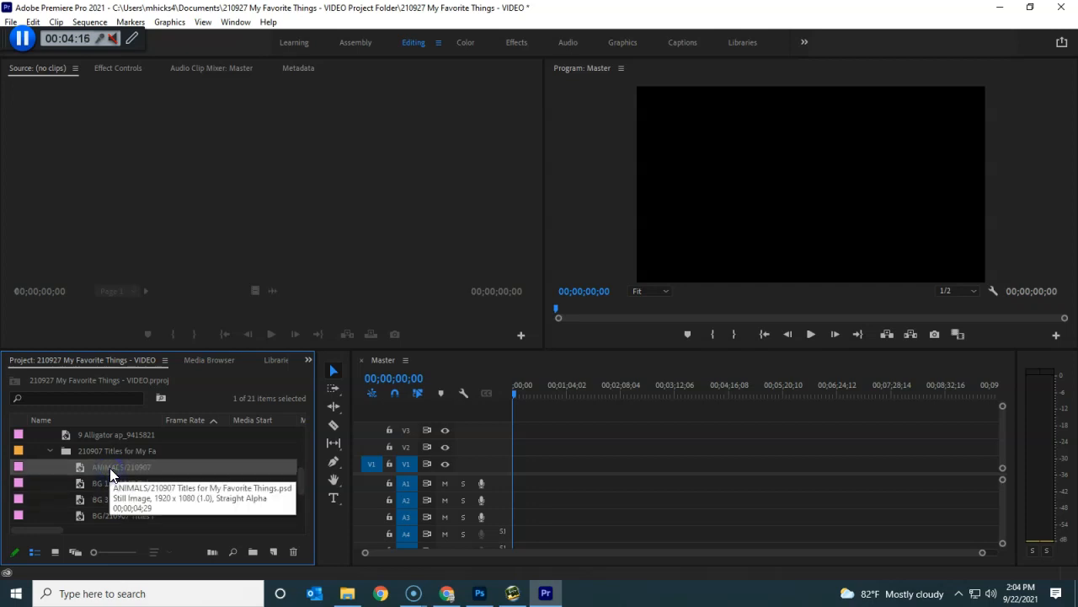
left_click(118, 486)
left_click(118, 498)
left_click(120, 515)
scroll(157, 487, "down", 1)
left_click(110, 517)
scroll(160, 472, "down", 2)
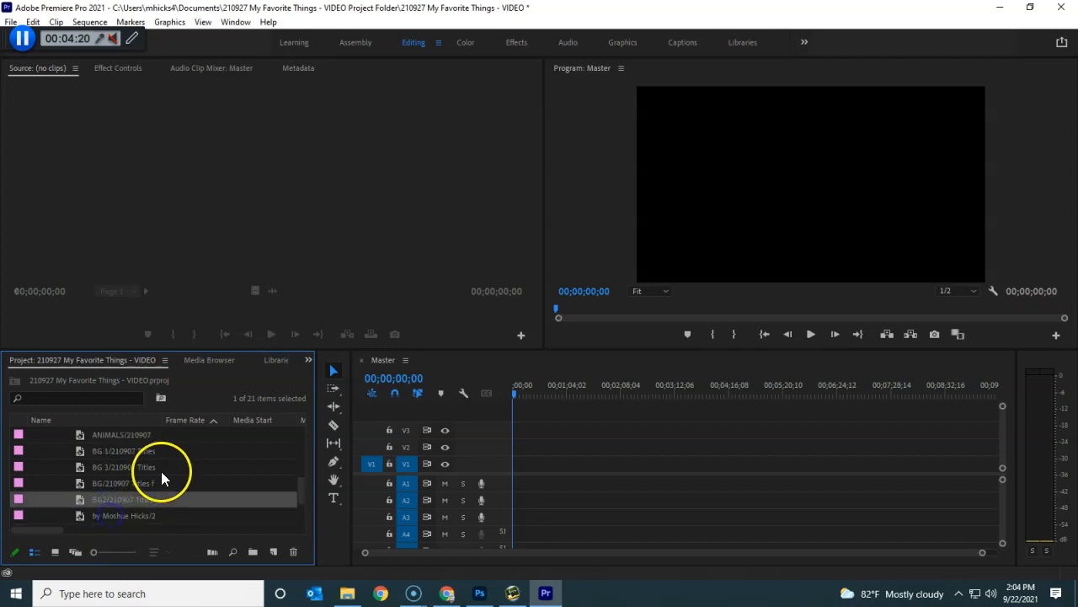
scroll(151, 475, "down", 2)
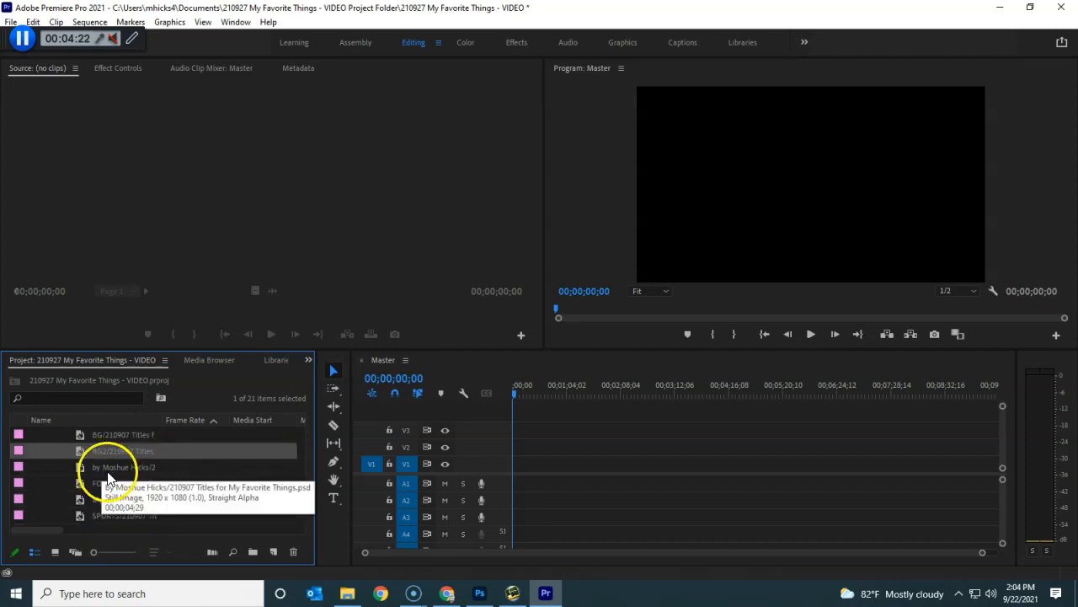
scroll(141, 477, "down", 1)
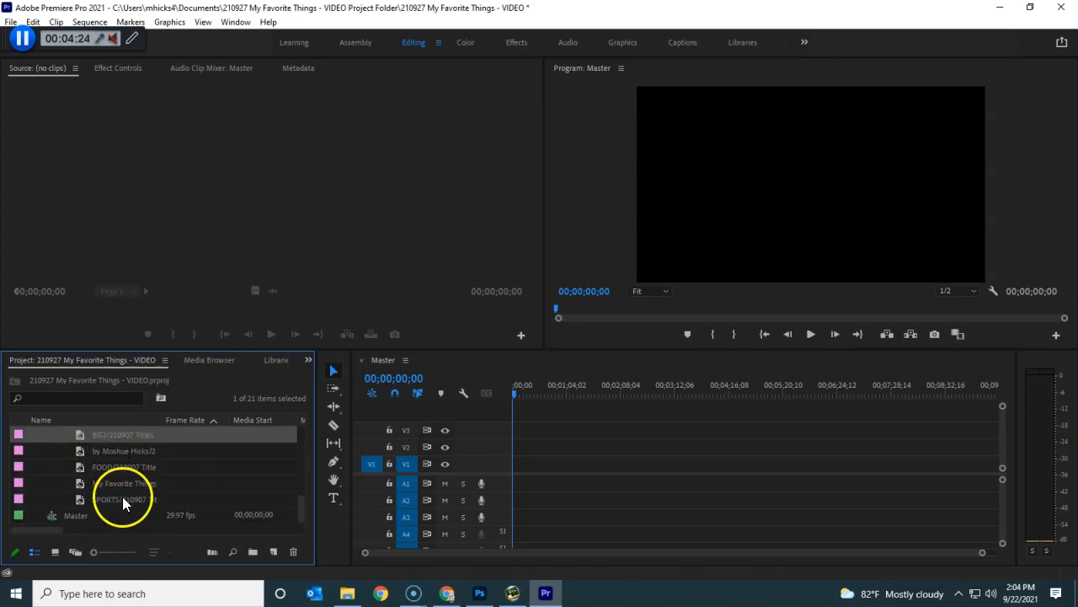
Step: Examine the thumbnails of My Favorite Assets and its titles bin in Icon view, and return to the project's top level
left_click(56, 553)
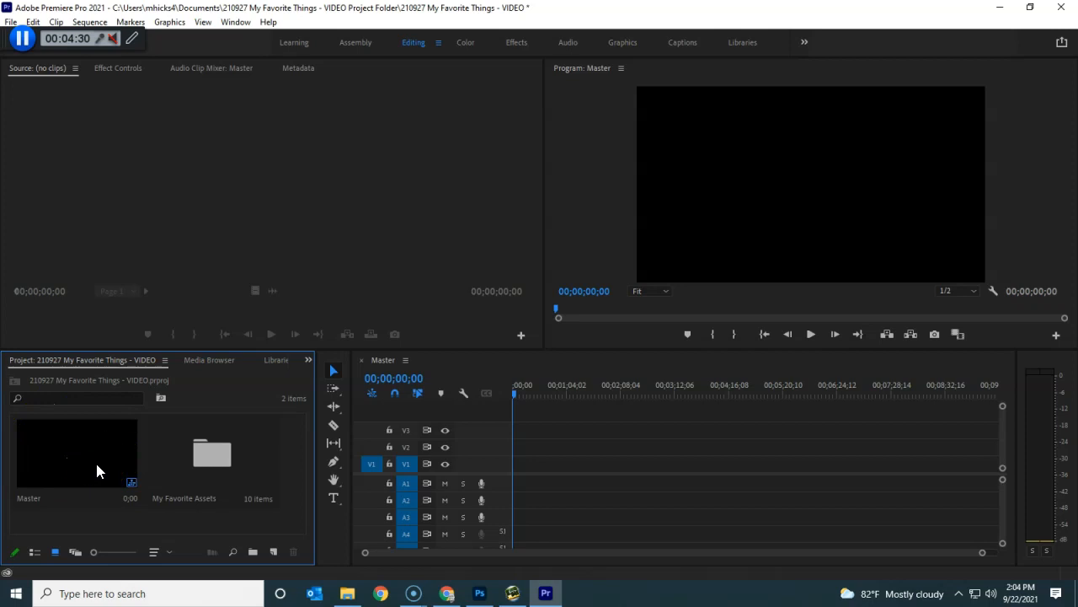
double_click(207, 472)
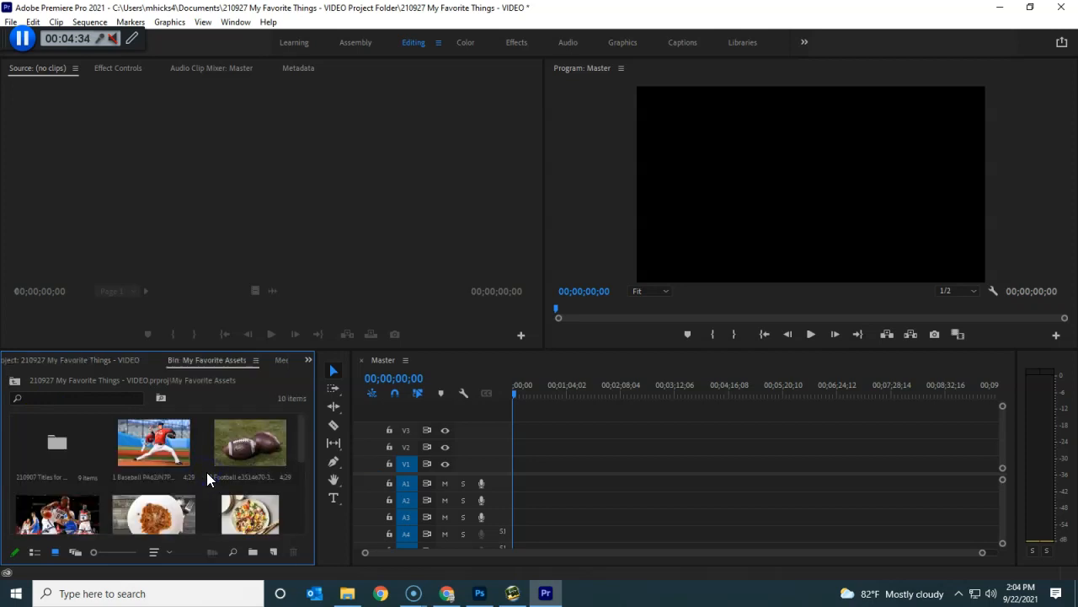
mouse_move(302, 435)
left_mouse_down()
mouse_move(289, 515)
mouse_move(292, 430)
left_mouse_up()
double_click(55, 449)
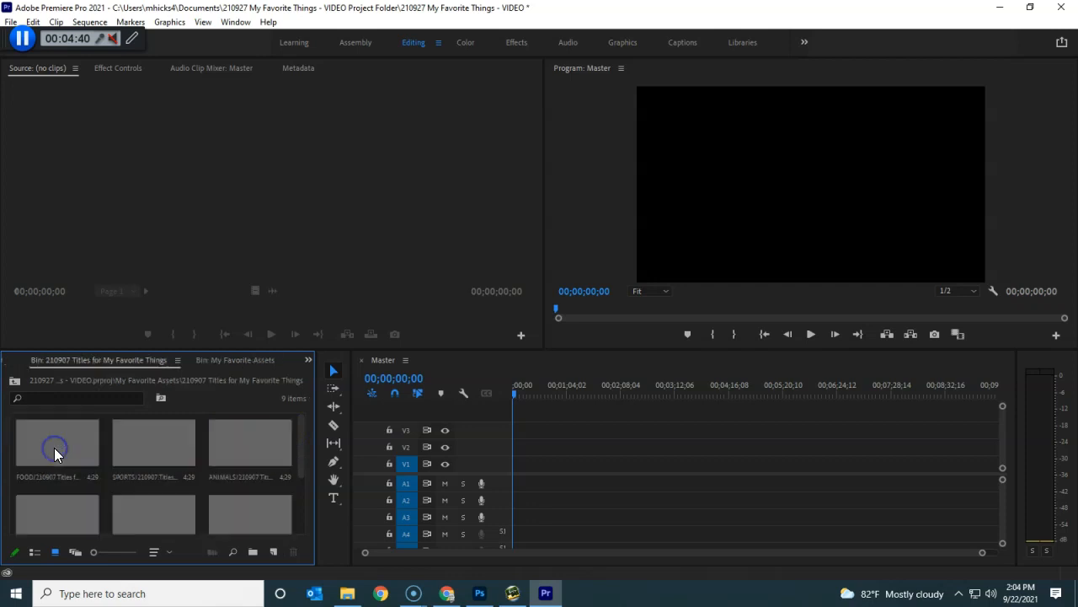
mouse_move(302, 446)
left_mouse_down()
mouse_move(301, 529)
mouse_move(308, 444)
left_mouse_up()
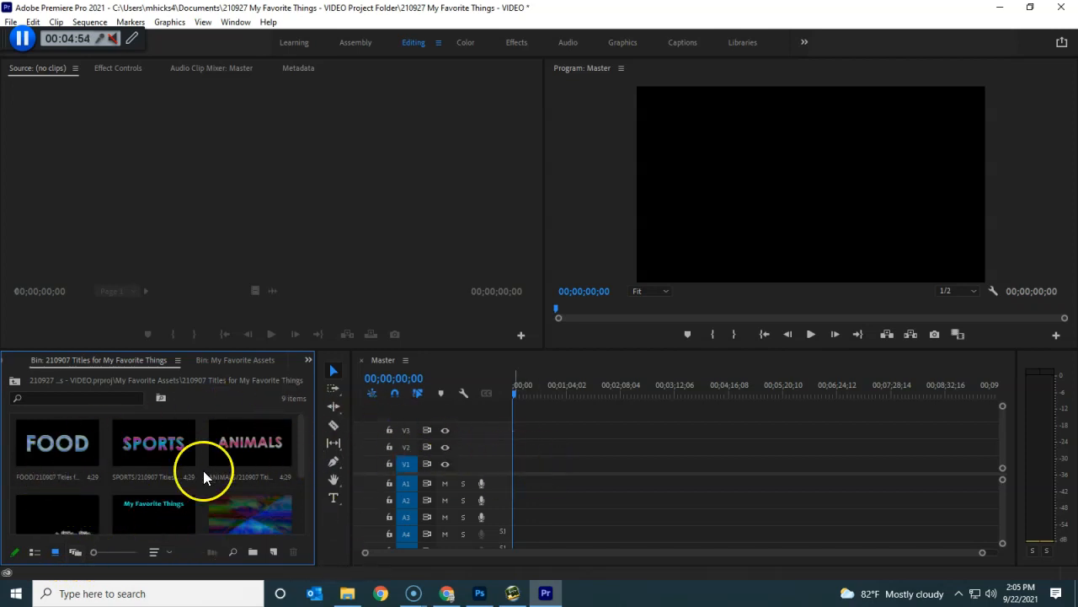
left_click(15, 388)
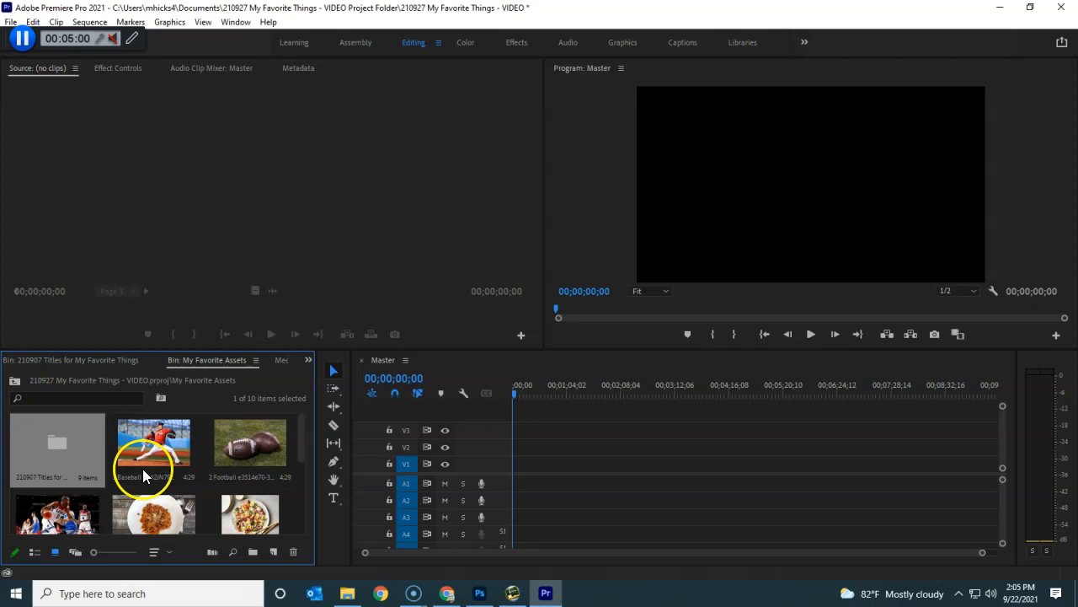
left_click(16, 388)
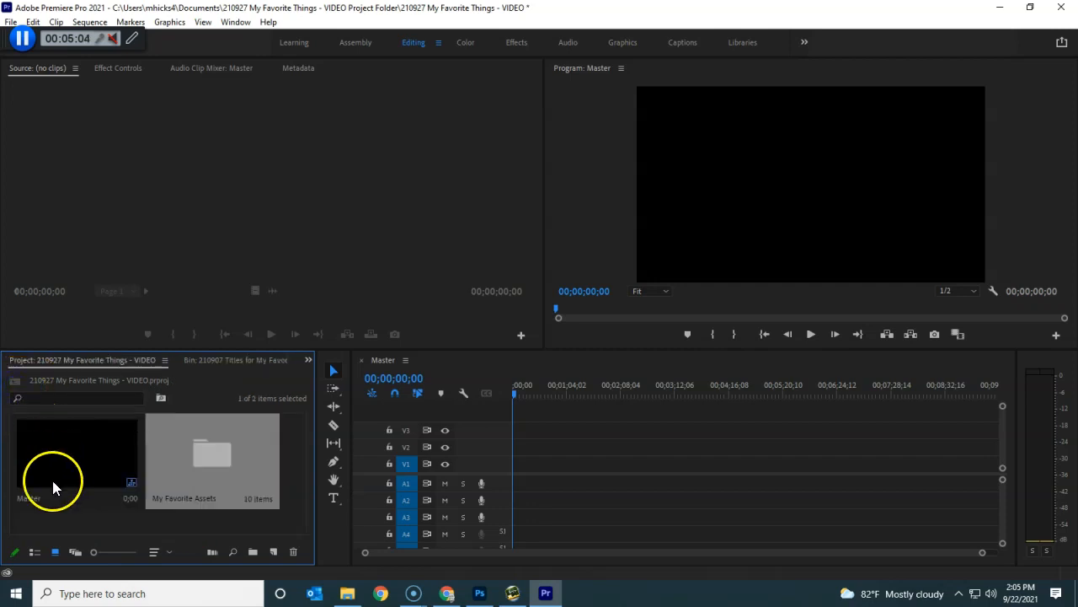
Step: Switch the project items back to List view, review the contents of My Favorite Assets and its titles bin, and collapse My Favorite Assets
left_click(34, 552)
left_click(36, 434)
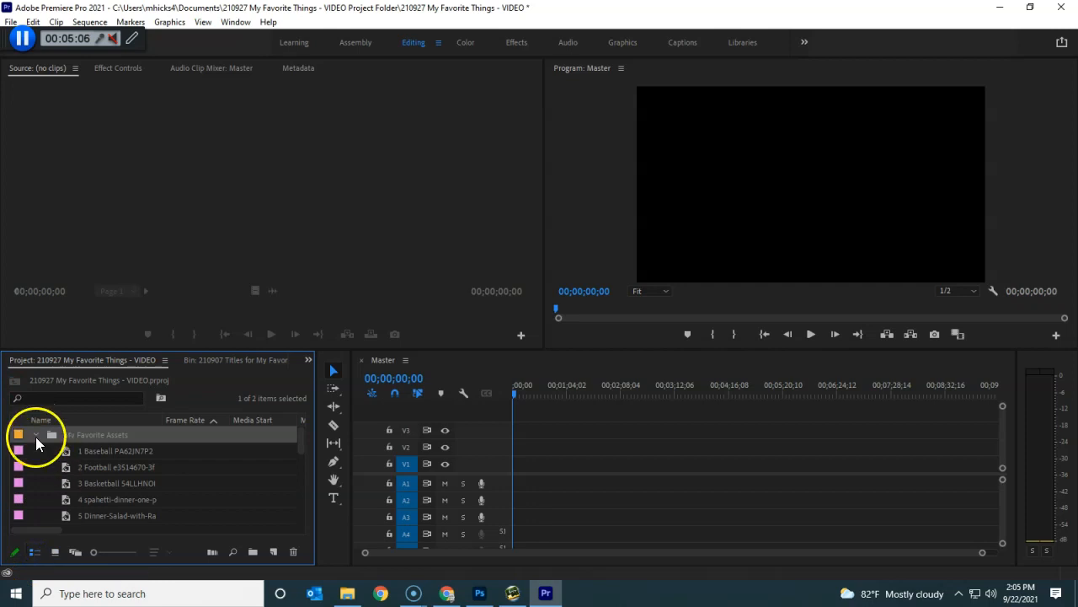
left_click(36, 433)
scroll(105, 458, "down", 3)
left_click(50, 467)
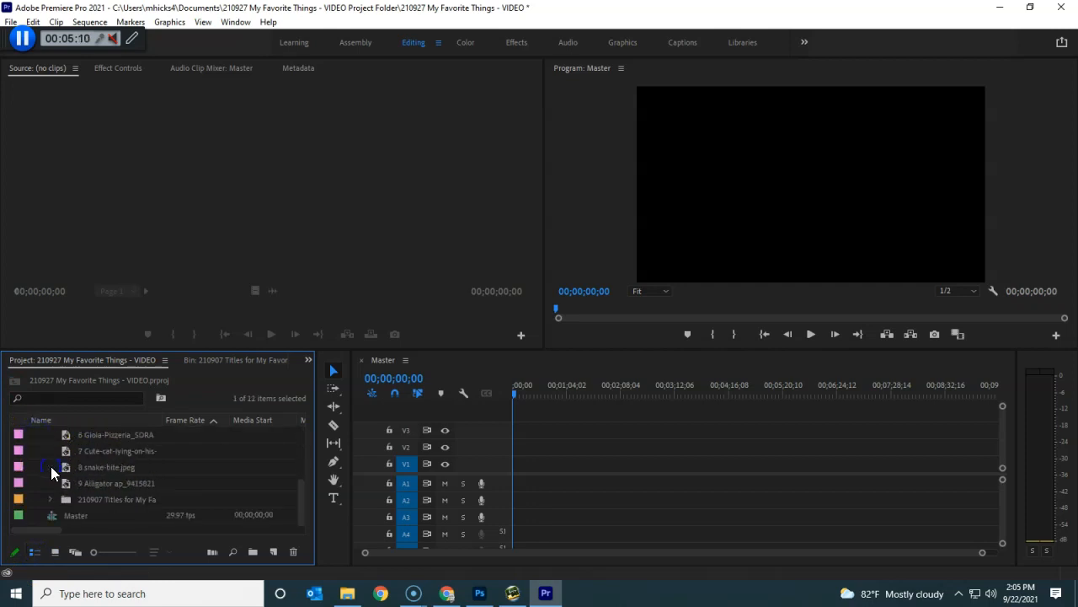
left_click(50, 500)
scroll(200, 489, "down", 4)
scroll(202, 495, "up", 6)
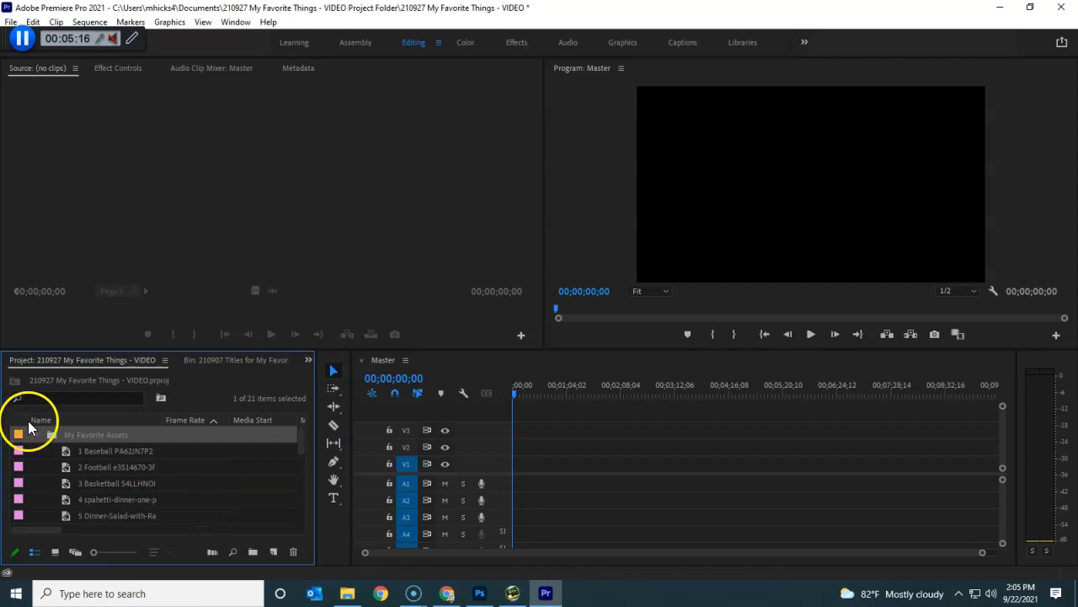
left_click(36, 435)
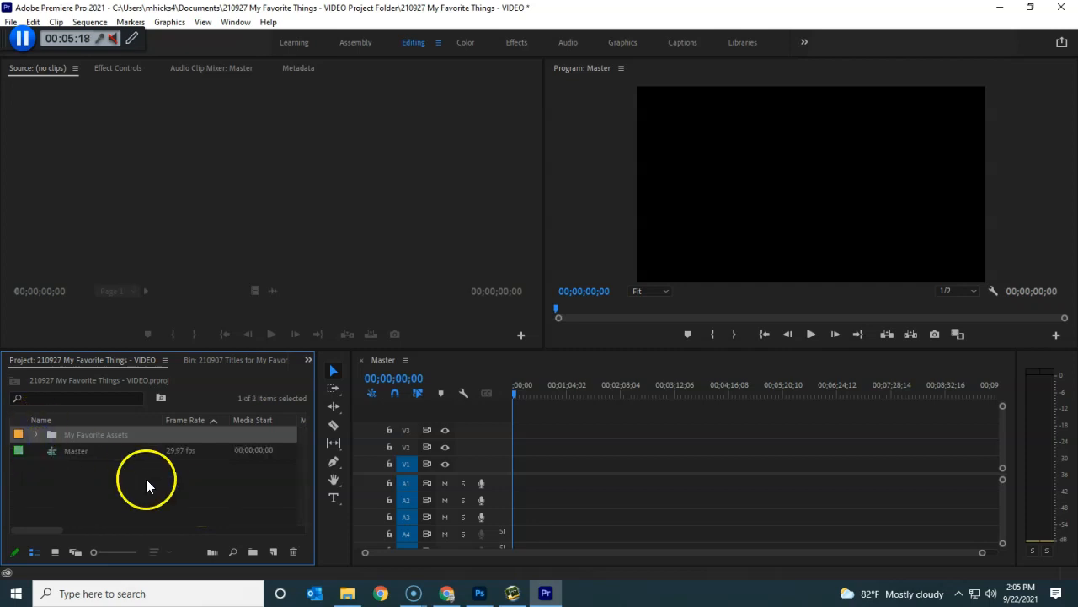
Step: Save and close the 210927 My Favorite Things - VIDEO project, and exit Premiere Pro
left_click(11, 22)
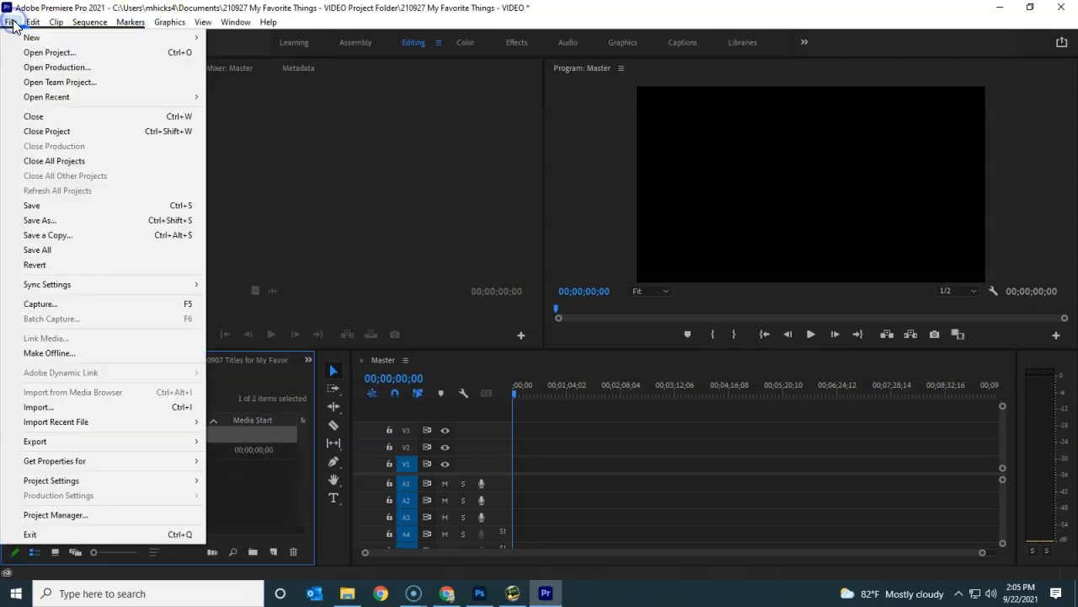
left_click(32, 207)
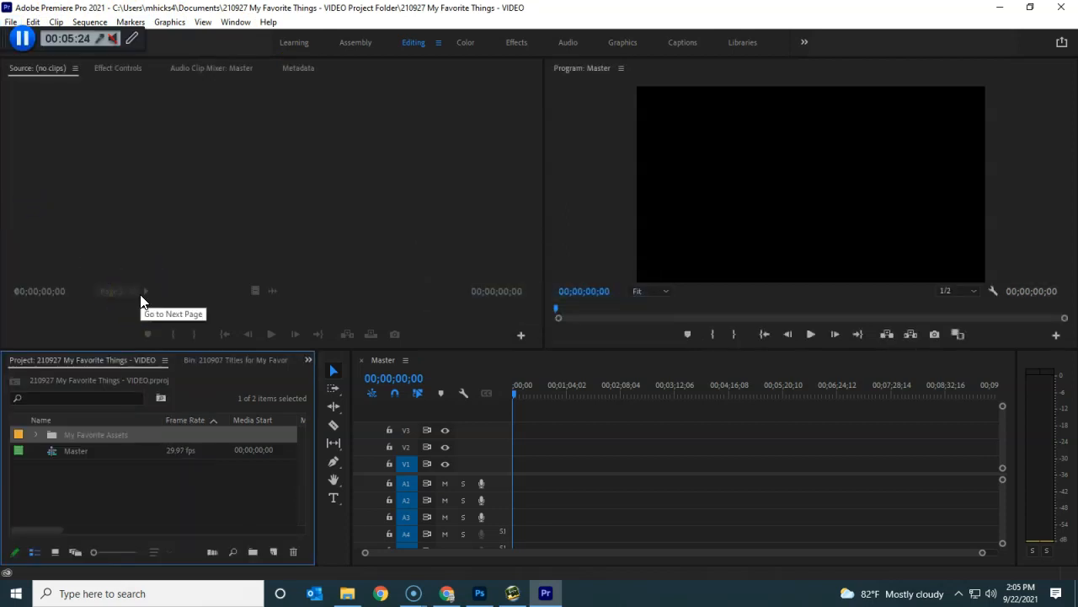
left_click(10, 24)
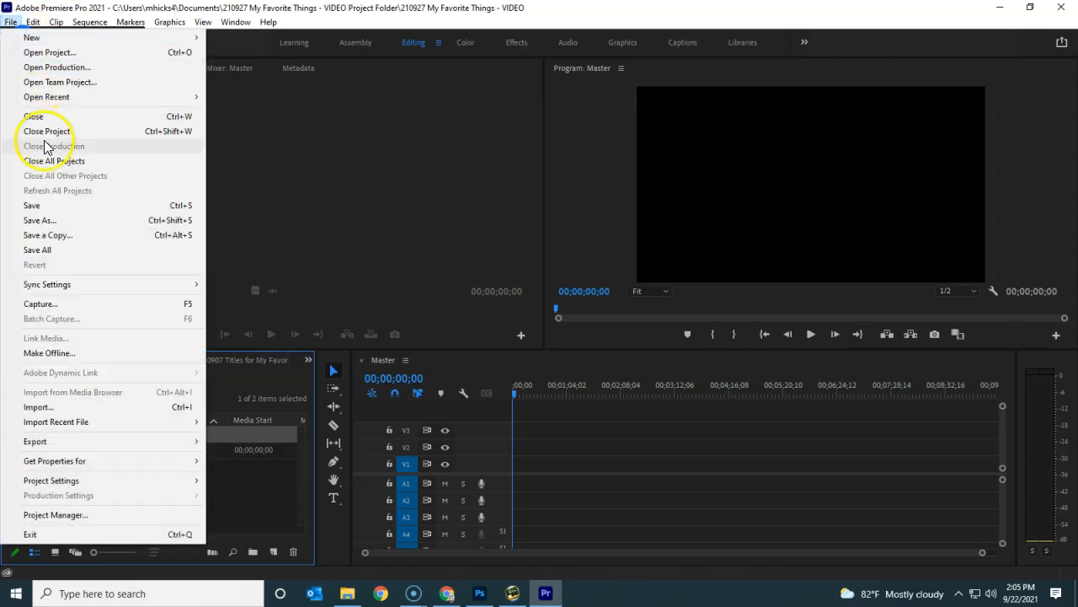
left_click(59, 131)
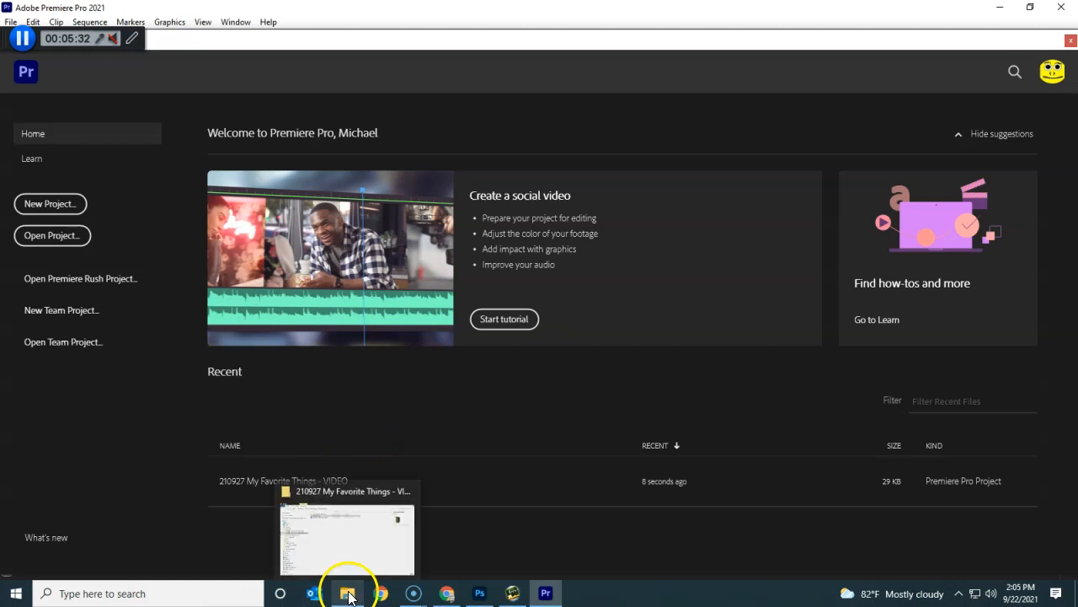
left_click(1062, 7)
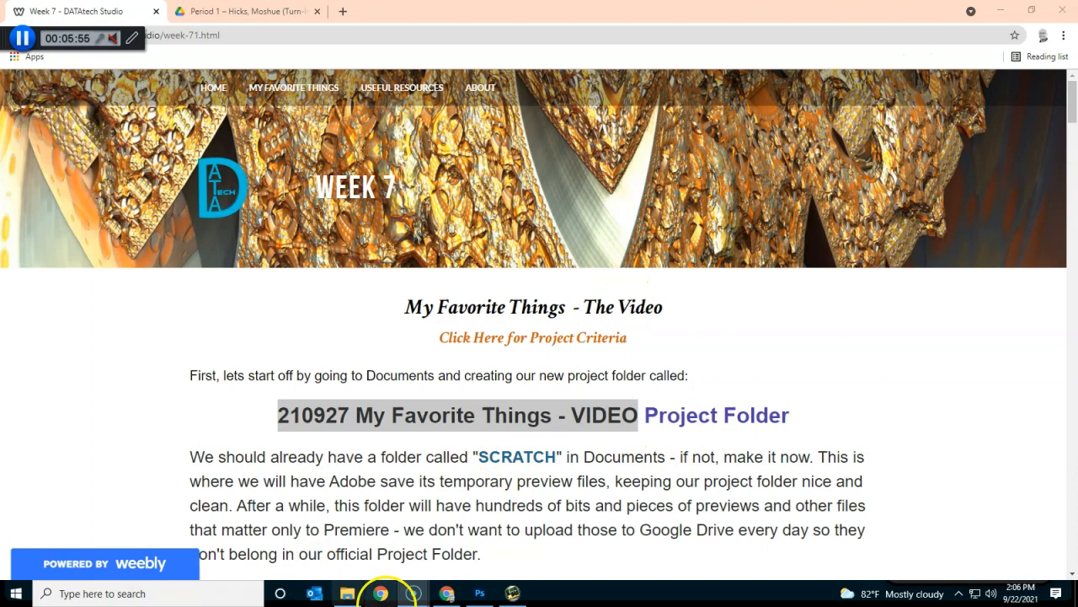
Step: Switch to File Explorer and reopen the 210927 My Favorite Things - VIDEO project from its project folder, continuing with the known compatibility issues
left_click(345, 594)
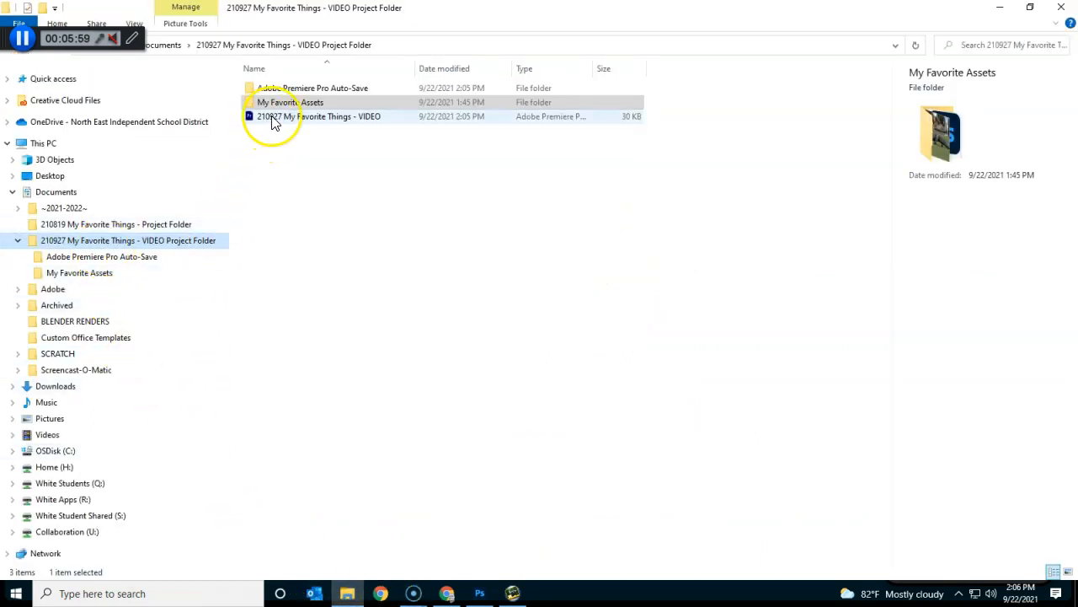
left_click(354, 144)
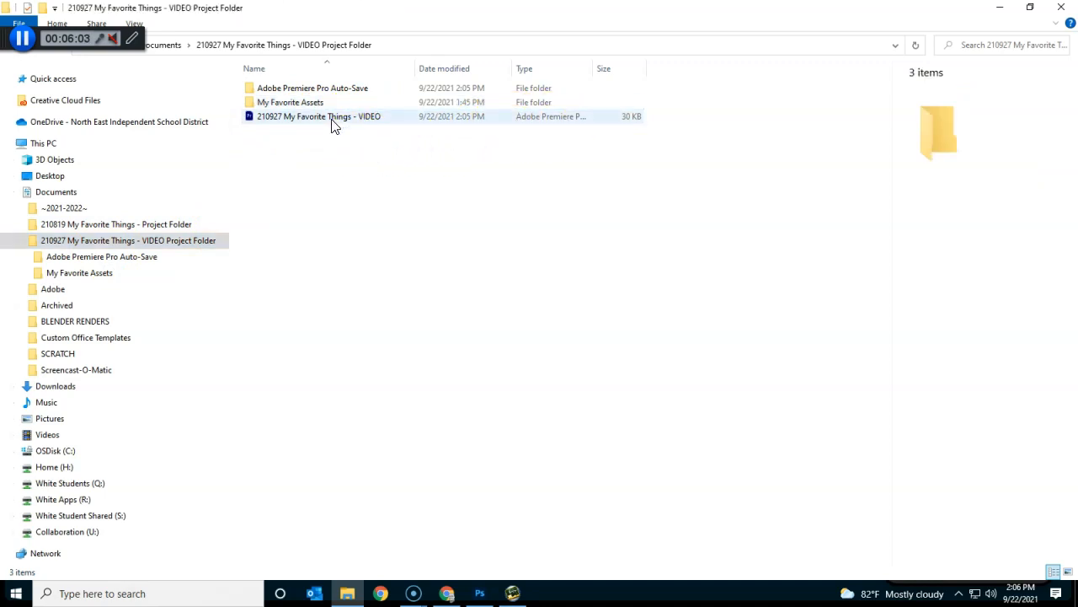
double_click(333, 120)
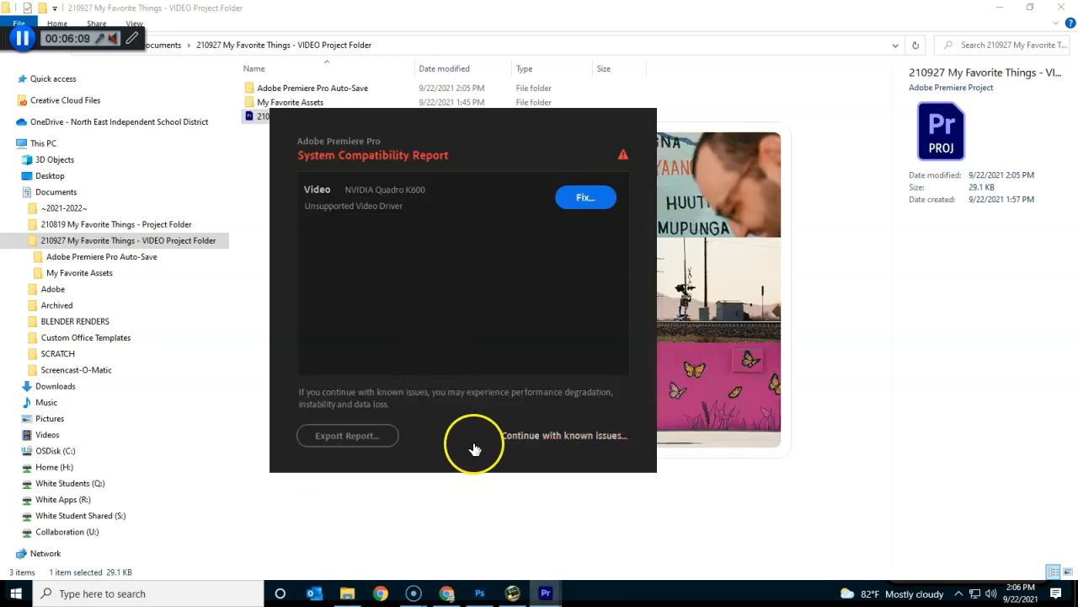
left_click(522, 445)
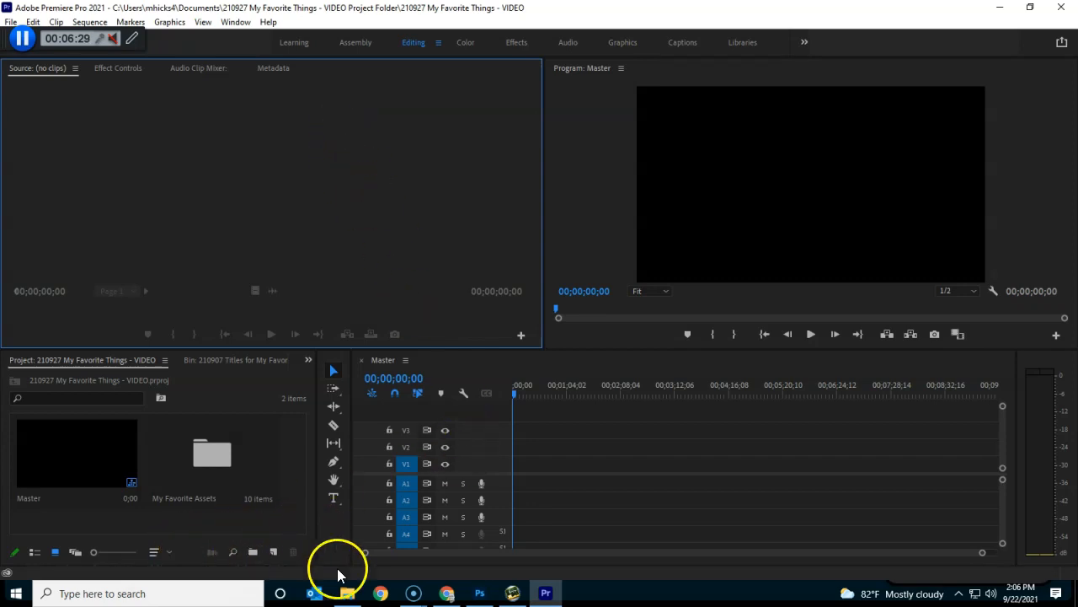
mouse_move(345, 600)
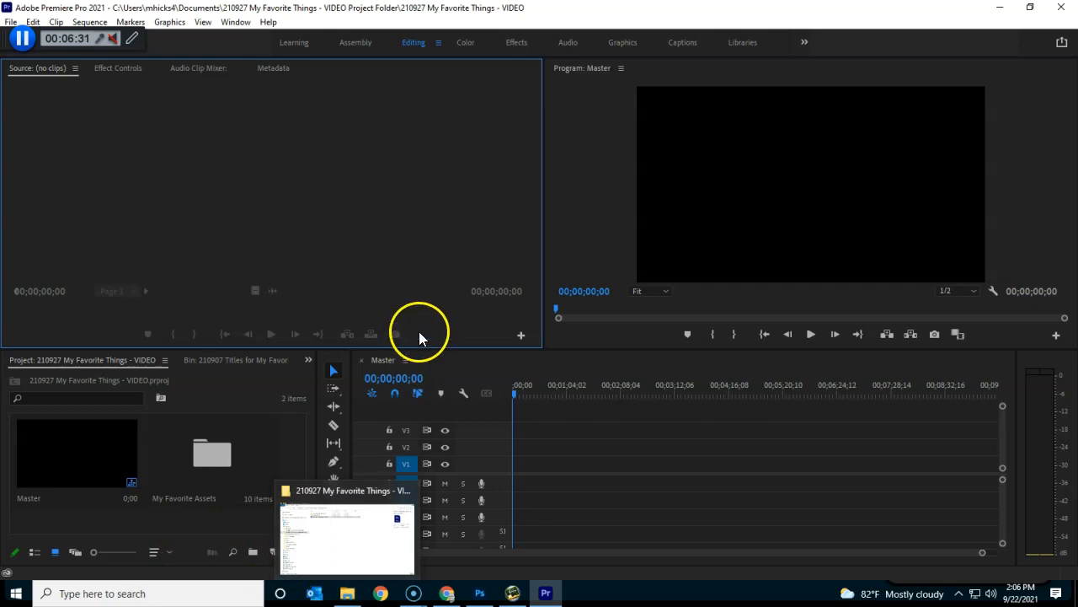
key("shift+1")
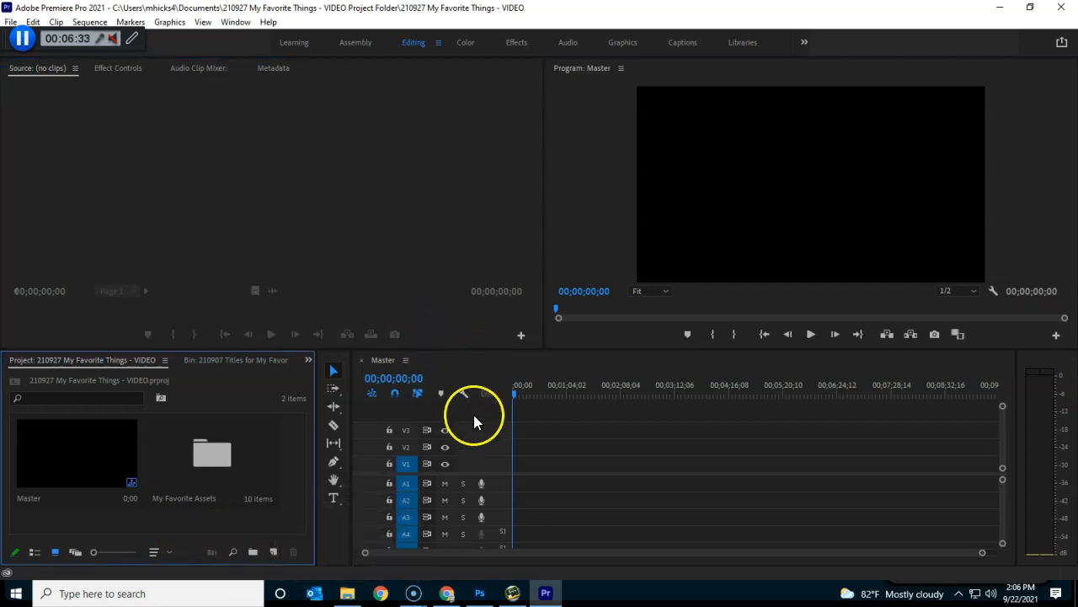